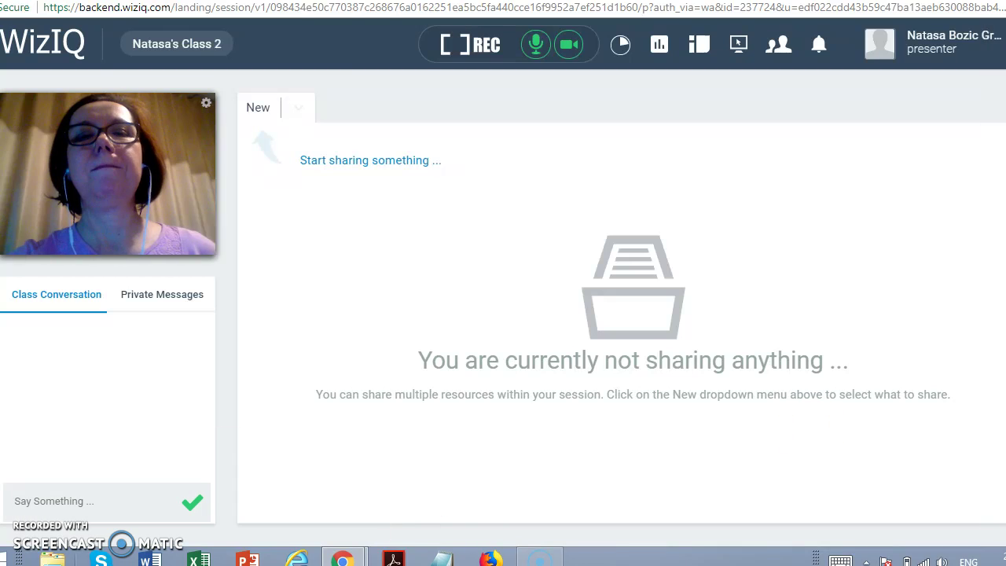
Step: Share a new whiteboard and draw a small green freehand scribble in its upper area
{"action": "left_click", "coordinate": [299, 107]}
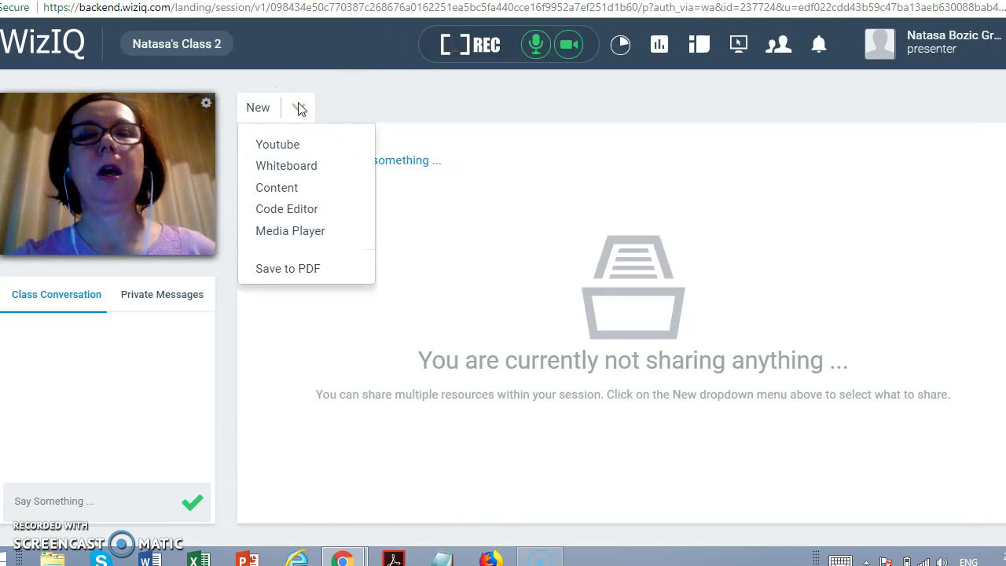
{"action": "left_click", "coordinate": [287, 165]}
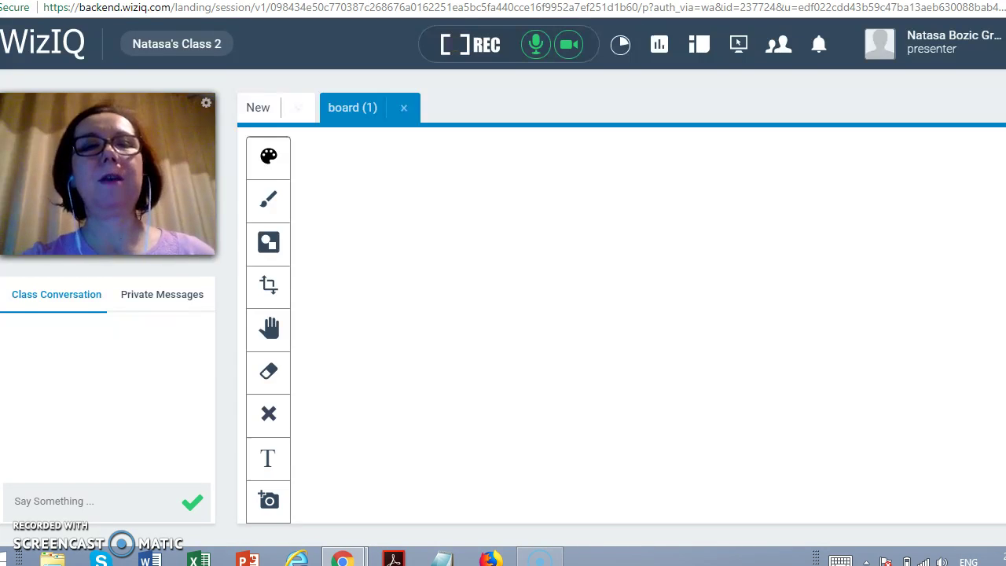
{"action": "left_click", "coordinate": [268, 199]}
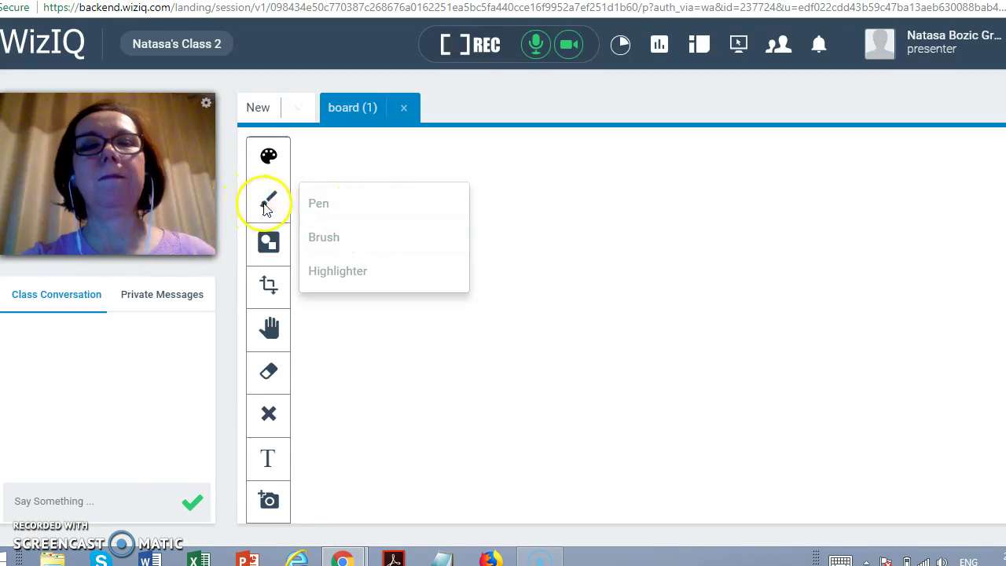
{"action": "left_click", "coordinate": [269, 161]}
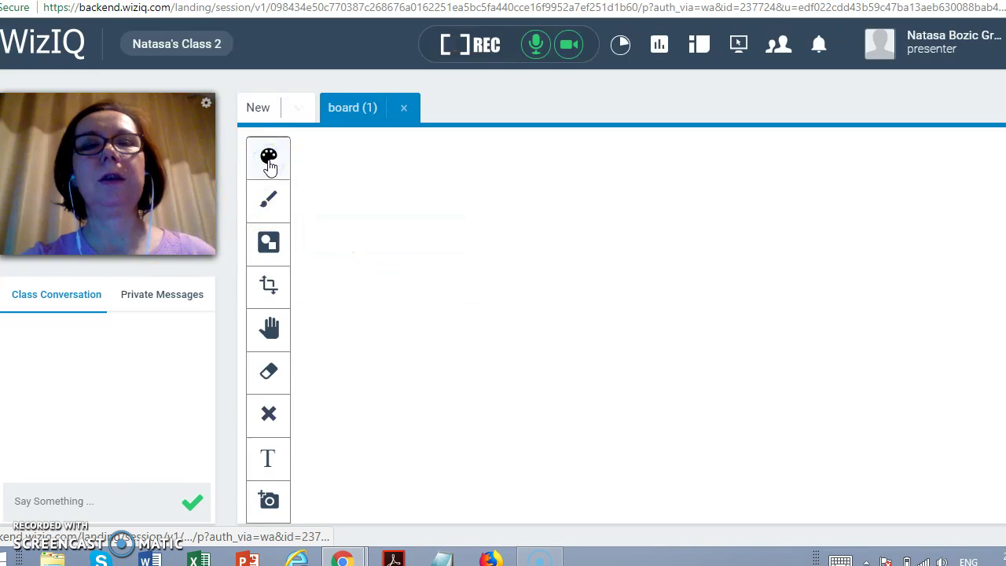
{"action": "left_click", "coordinate": [356, 173]}
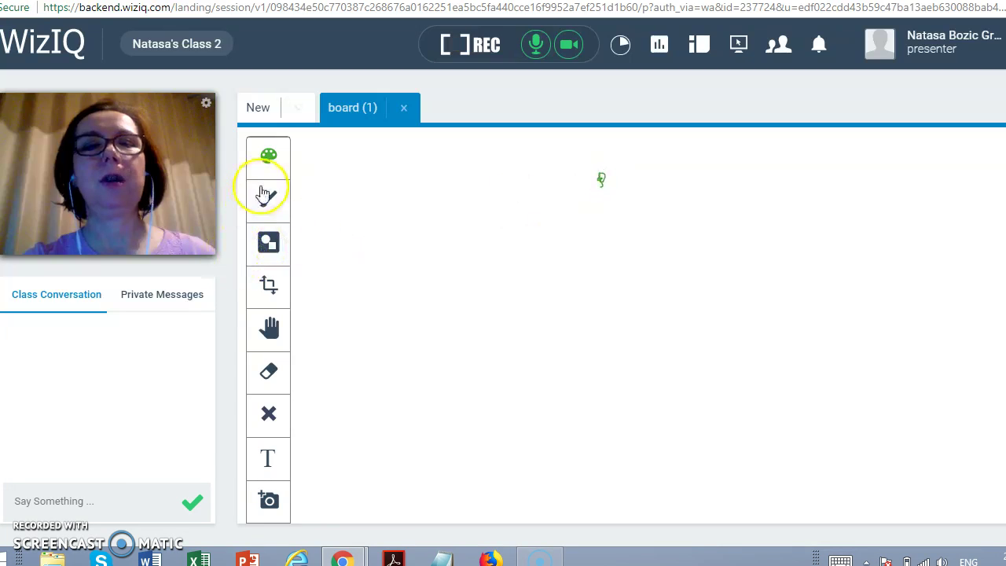
Step: Switch the drawing colour to dark blue and draw flower petals around the green scribble
{"action": "left_click", "coordinate": [268, 161]}
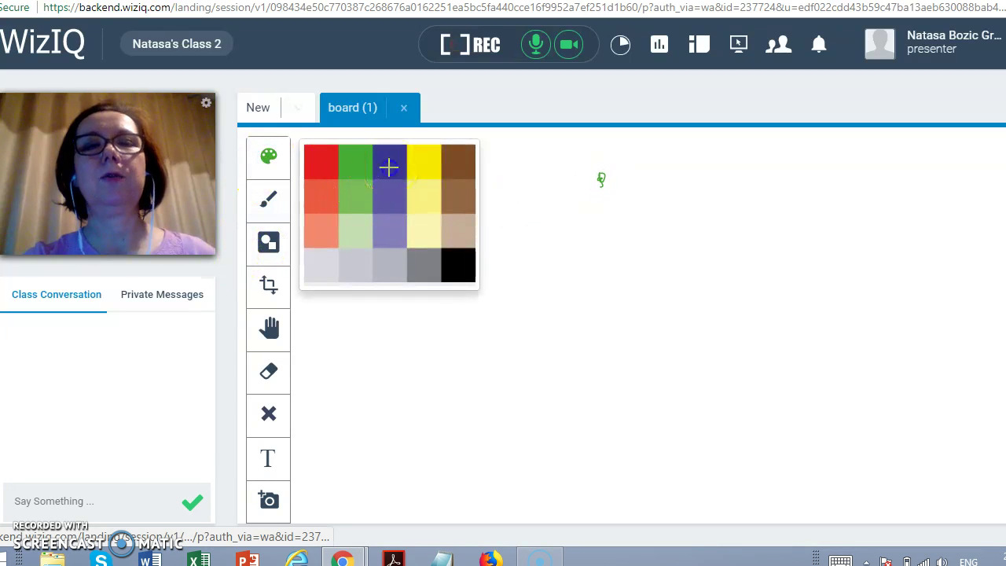
{"action": "left_click", "coordinate": [393, 164]}
{"action": "mouse_move", "coordinate": [602, 175]}
{"action": "left_mouse_down"}
{"action": "mouse_move", "coordinate": [634, 178]}
{"action": "mouse_move", "coordinate": [609, 193]}
{"action": "mouse_move", "coordinate": [600, 225]}
{"action": "mouse_move", "coordinate": [602, 206]}
{"action": "mouse_move", "coordinate": [570, 186]}
{"action": "mouse_move", "coordinate": [620, 151]}
{"action": "left_mouse_up"}
Step: Draw a curved freehand stroke beside the flower and place a circle from the Basic Shapes beneath it
{"action": "left_click", "coordinate": [267, 240]}
{"action": "left_click", "coordinate": [357, 271]}
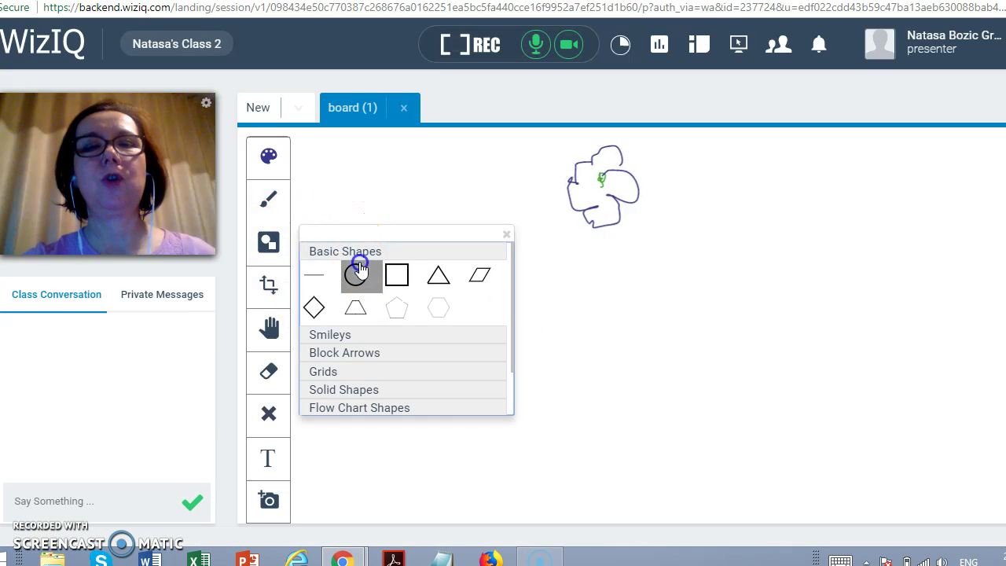
{"action": "mouse_move", "coordinate": [375, 175]}
{"action": "left_mouse_down"}
{"action": "mouse_move", "coordinate": [435, 209]}
{"action": "mouse_move", "coordinate": [468, 213]}
{"action": "left_mouse_up"}
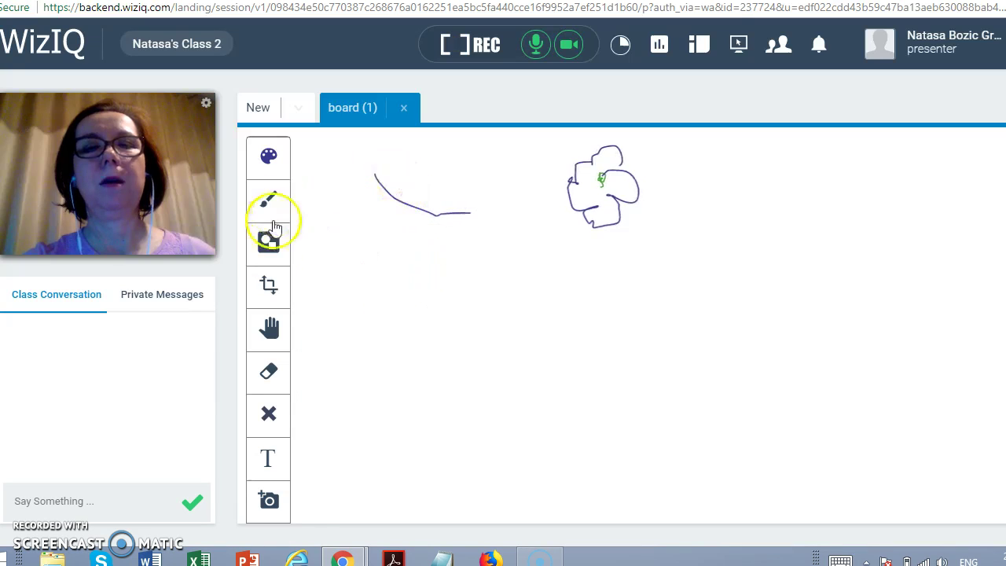
{"action": "left_click", "coordinate": [268, 250]}
{"action": "left_click", "coordinate": [355, 275]}
{"action": "left_click_drag", "start_coordinate": [372, 220], "coordinate": [448, 278]}
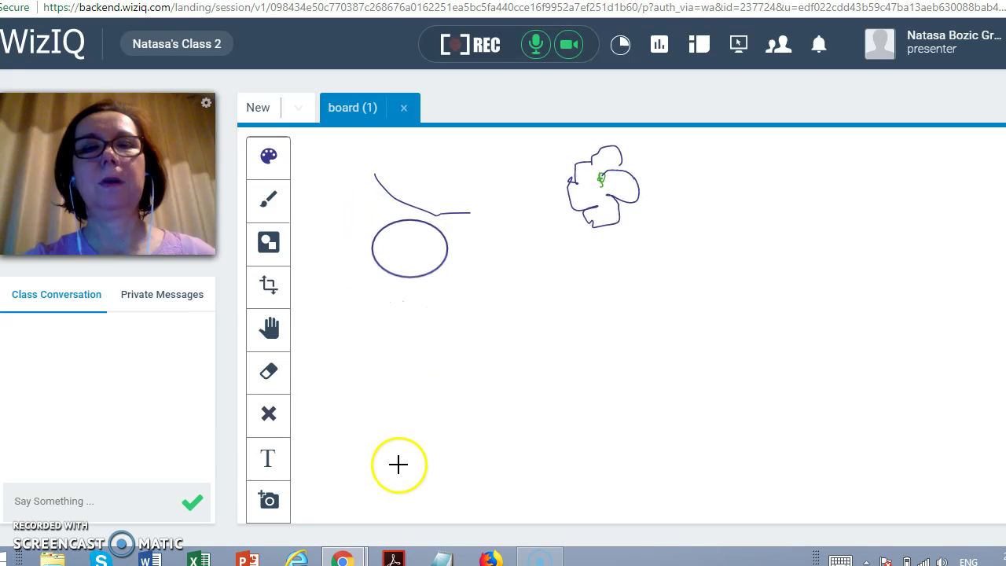
Step: Add the text "Hello everyone." to the whiteboard below the flower
{"action": "left_click", "coordinate": [271, 460]}
{"action": "left_click", "coordinate": [947, 366]}
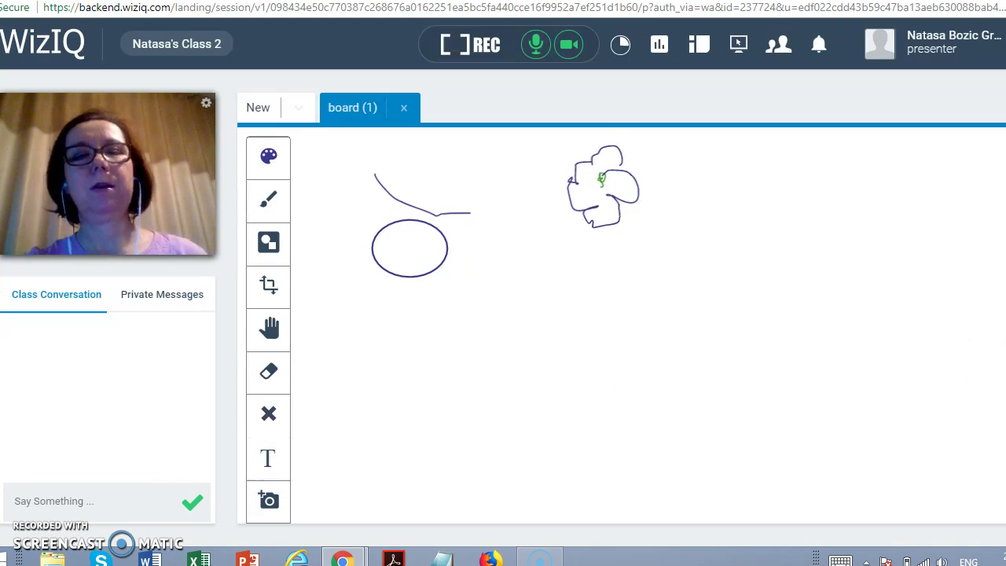
{"action": "left_click", "coordinate": [265, 462]}
{"action": "left_click", "coordinate": [558, 366]}
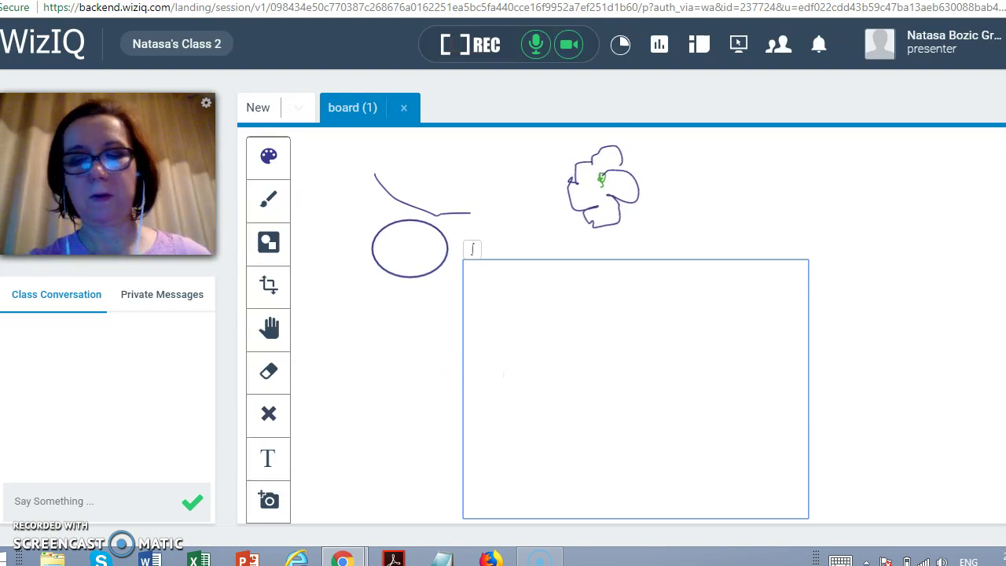
{"action": "type", "text": "Hello"}
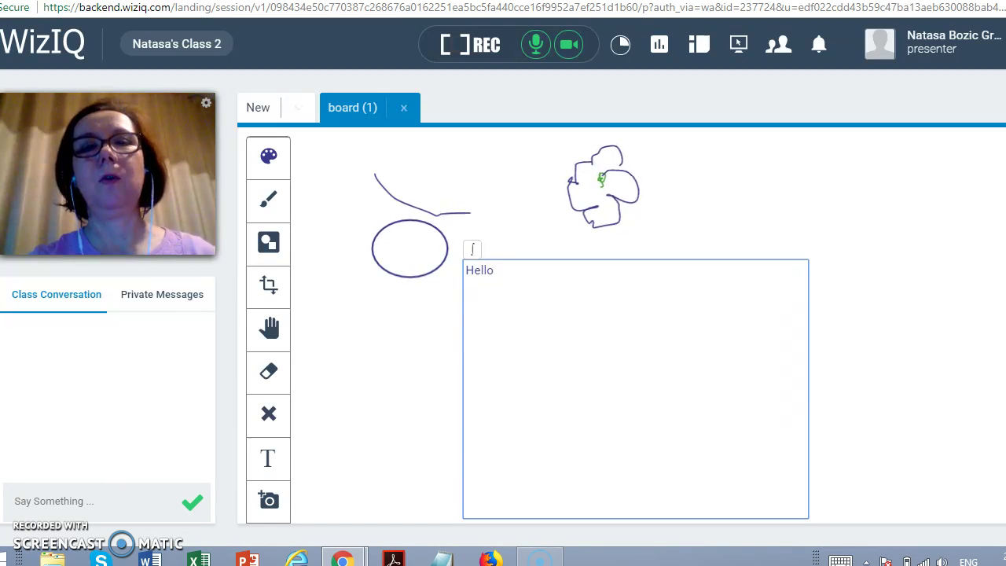
{"action": "type", "text": " everyone"}
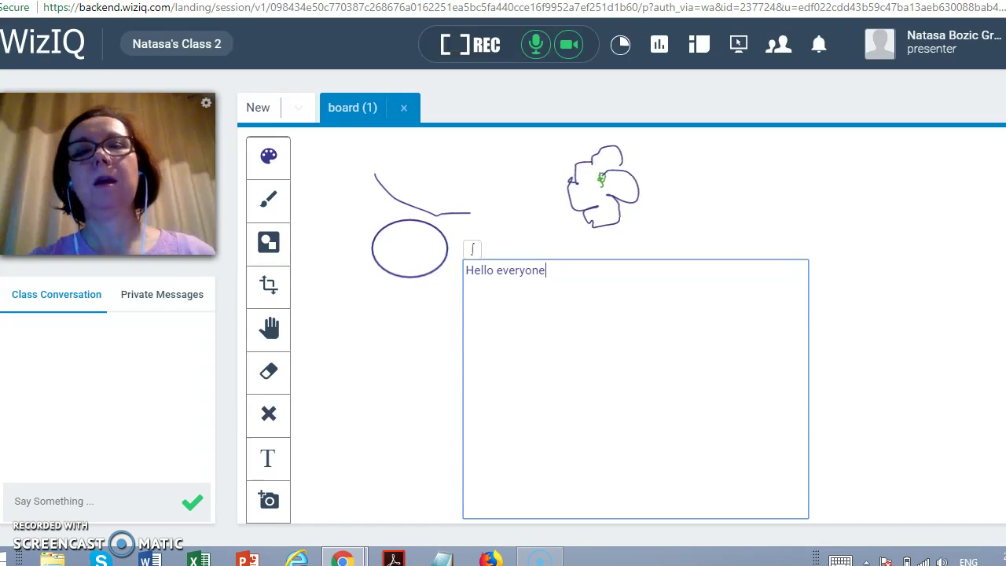
{"action": "key", "text": "Return"}
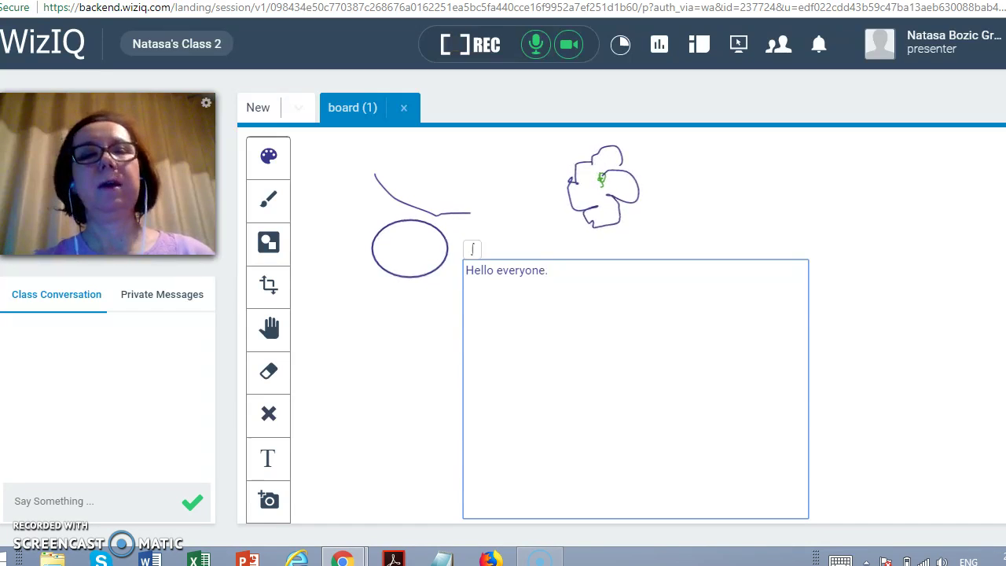
Step: Insert the Everest_Syndrome PNG image from the Presentation 3 folder onto the whiteboard
{"action": "left_click", "coordinate": [278, 504]}
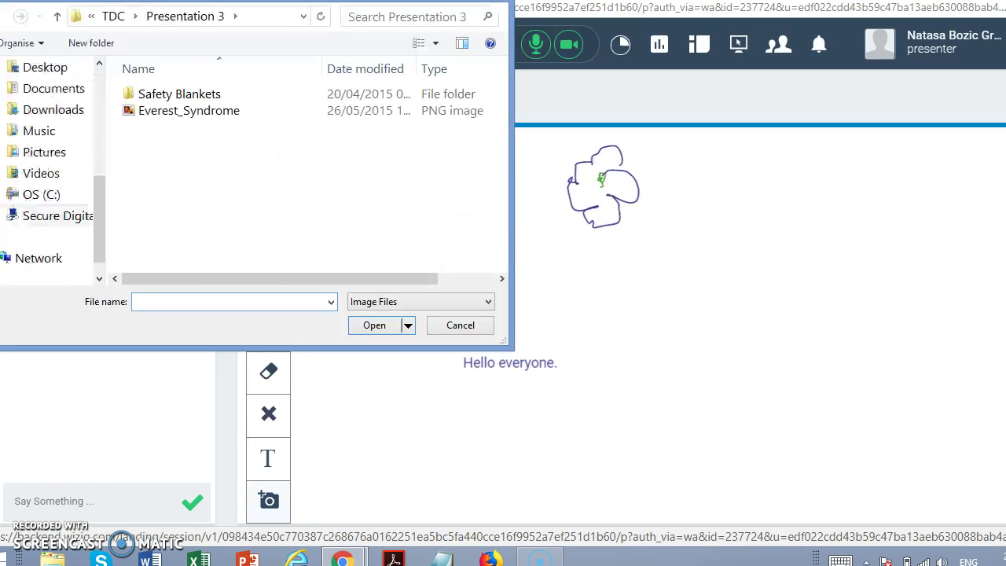
{"action": "left_click", "coordinate": [137, 115]}
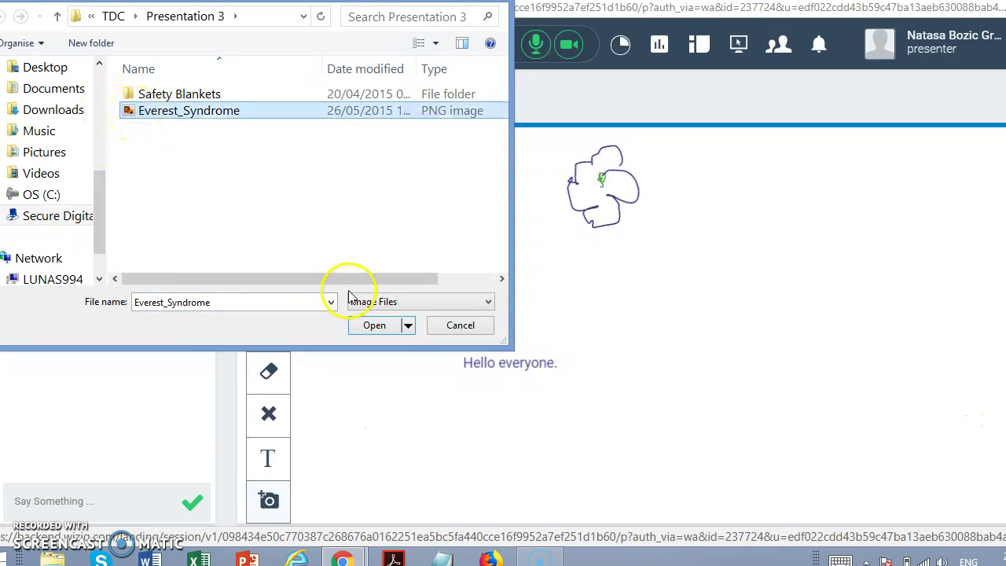
{"action": "left_click", "coordinate": [370, 325]}
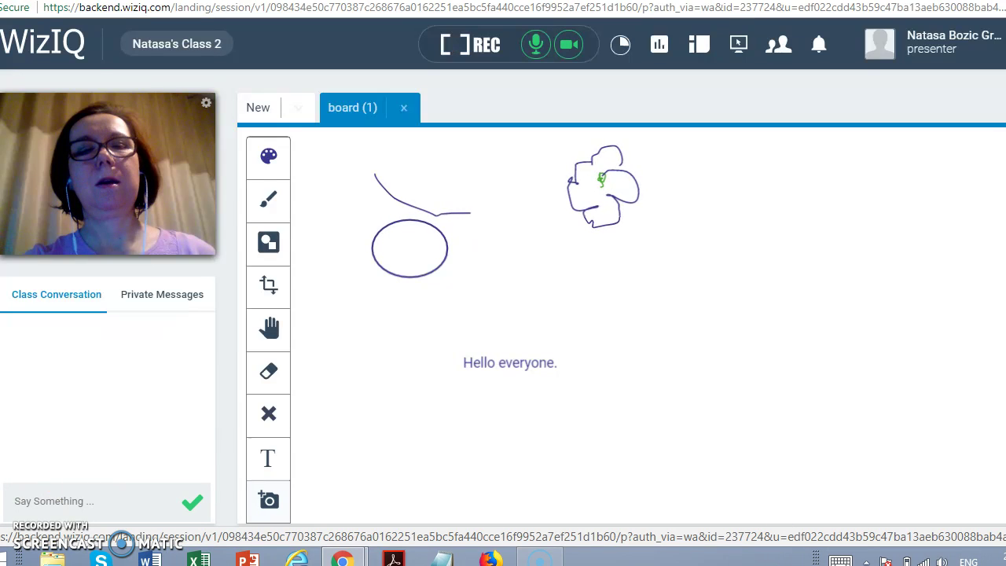
{"action": "left_click", "coordinate": [269, 501]}
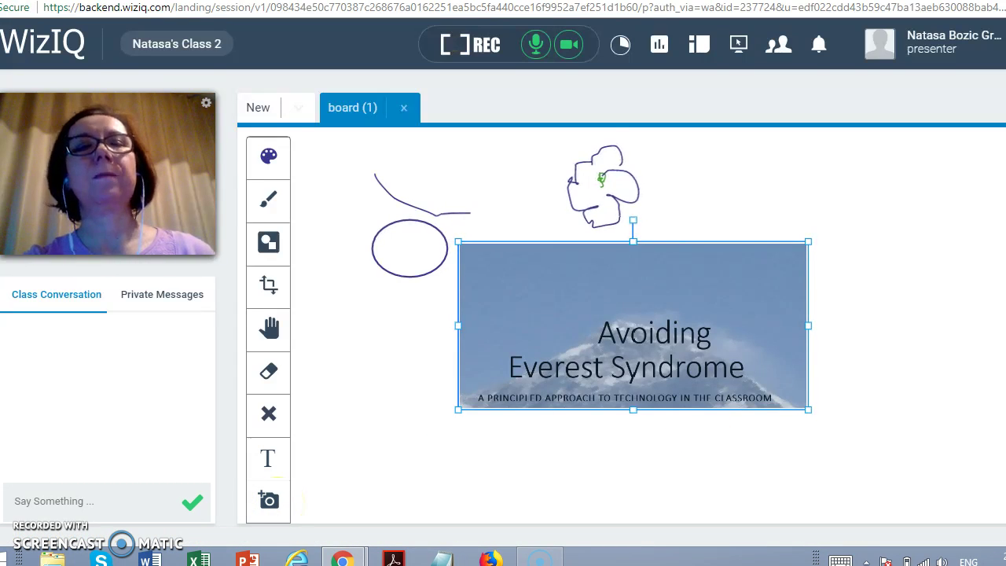
Step: Close the whiteboard and open the Avoiding Everest Syndrome presentation from the content library
{"action": "left_click", "coordinate": [402, 110]}
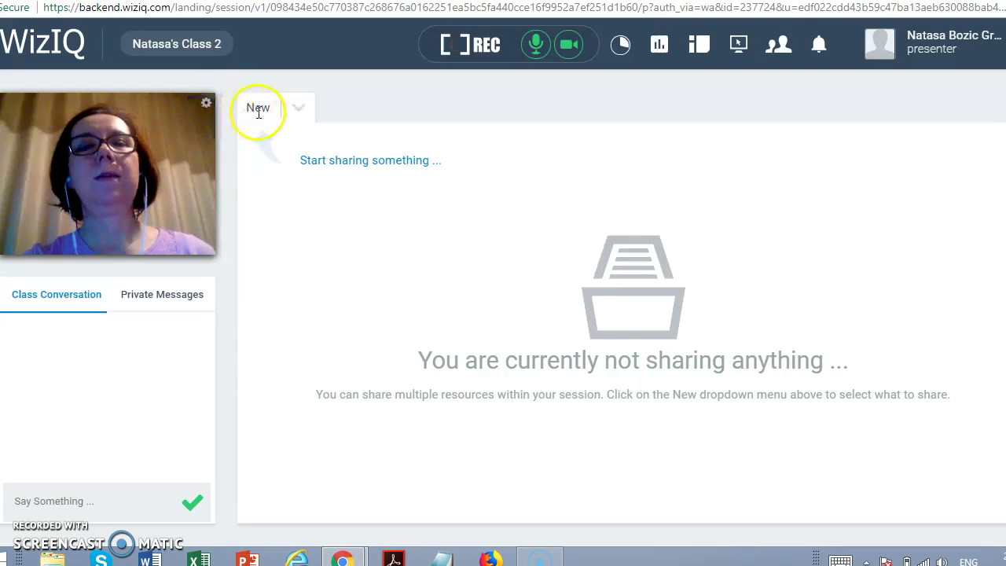
{"action": "left_click", "coordinate": [298, 109]}
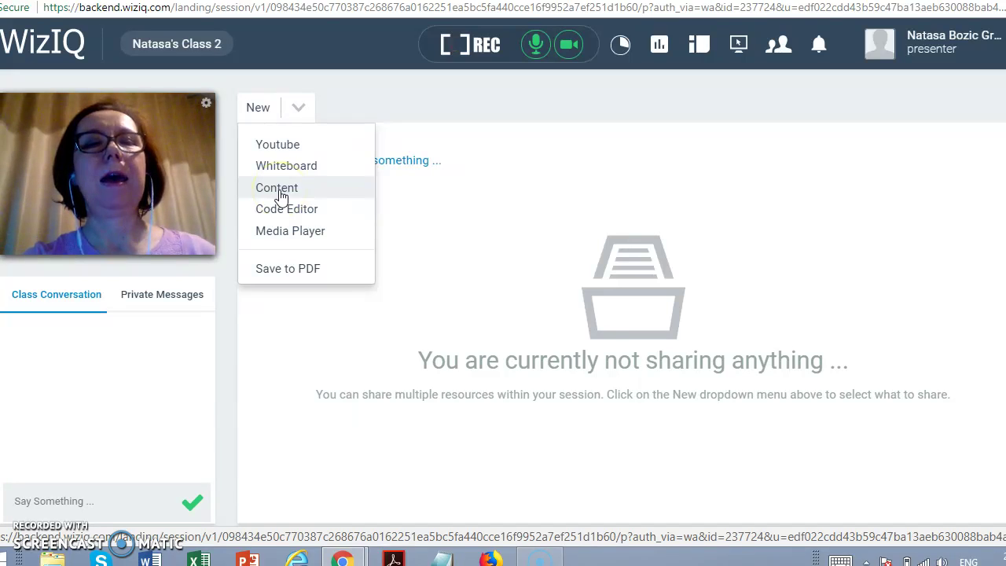
{"action": "left_click", "coordinate": [279, 193]}
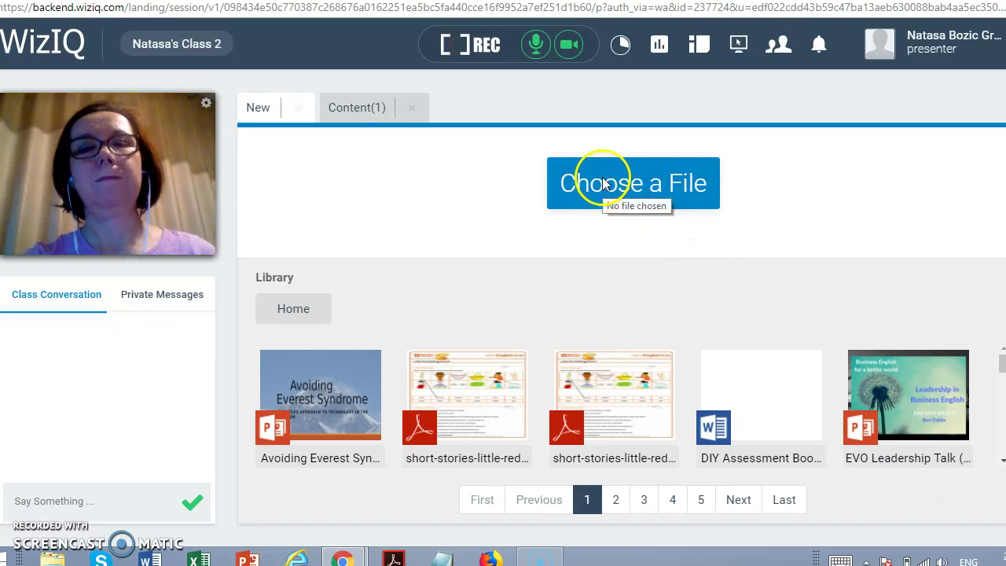
{"action": "left_click", "coordinate": [298, 426]}
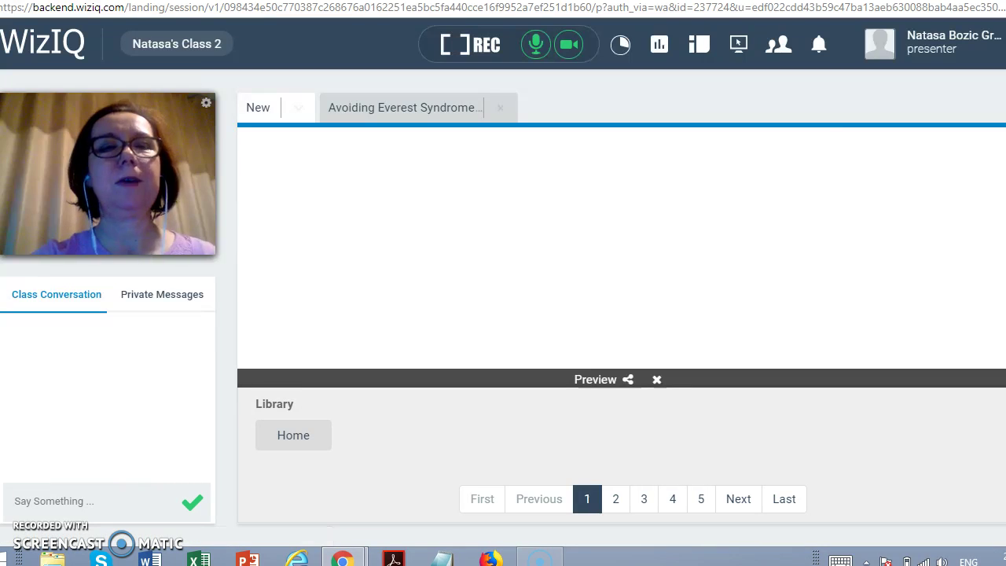
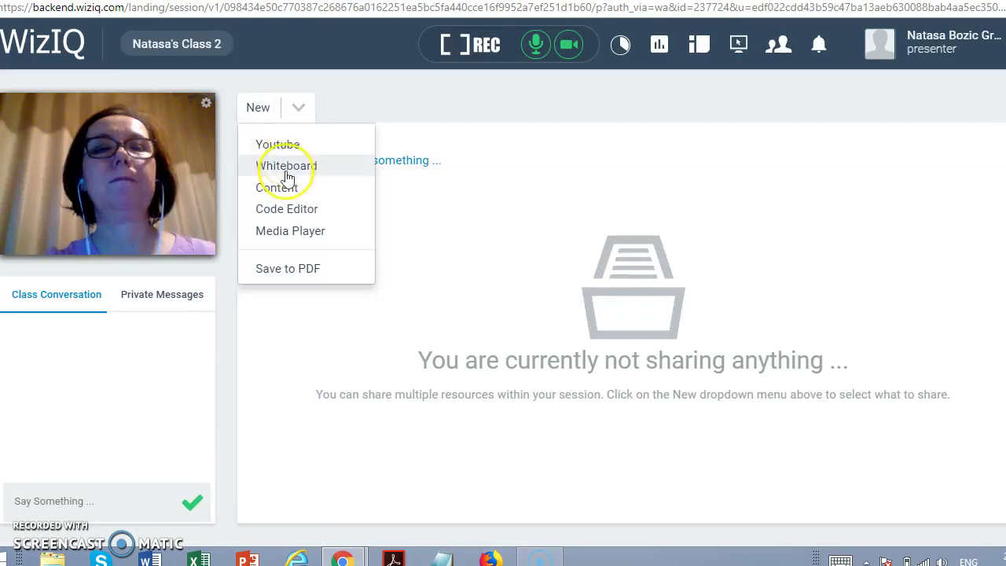
Step: Open a blank code editor to view it, and close it again
{"action": "left_click", "coordinate": [284, 214]}
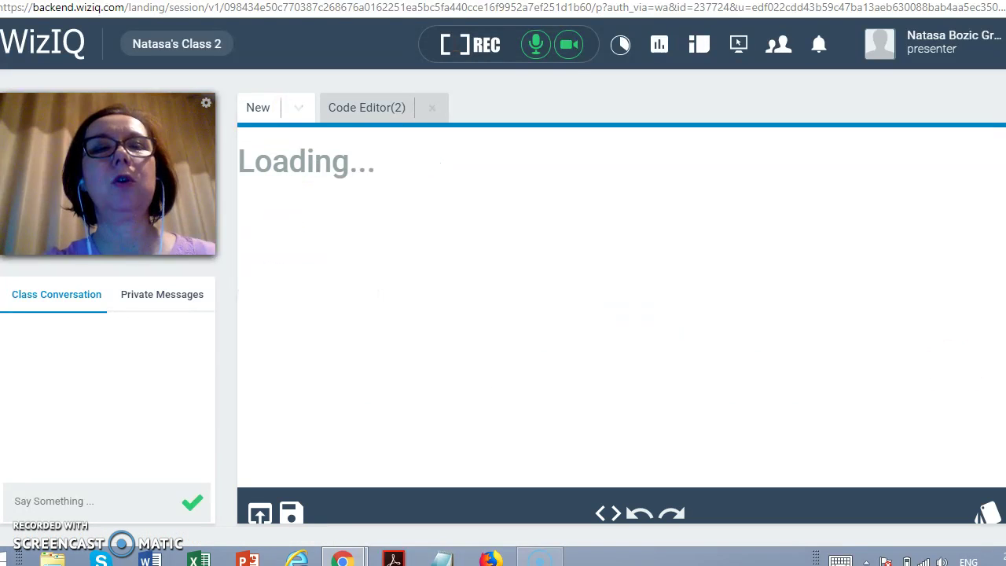
{"action": "left_click", "coordinate": [322, 192]}
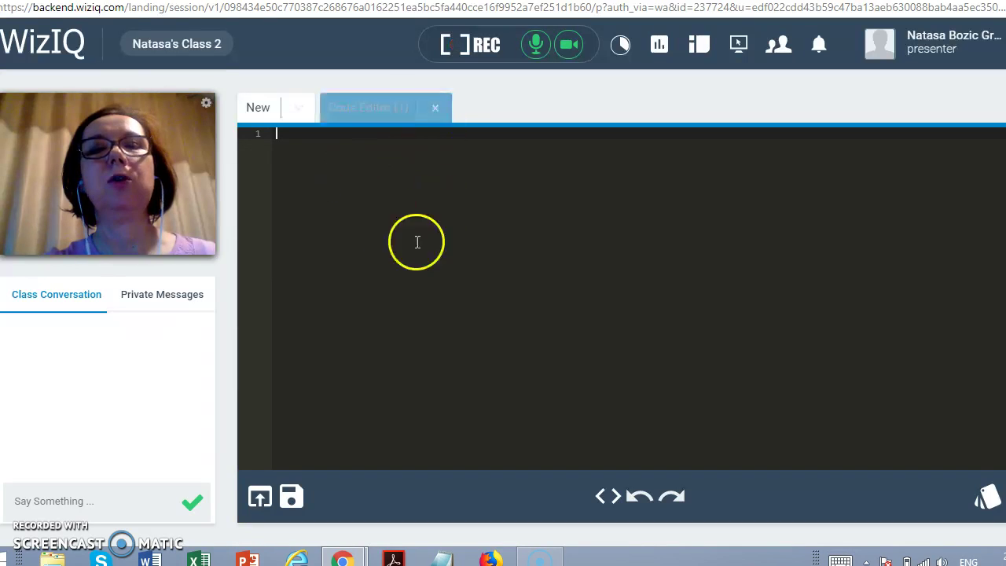
{"action": "left_click", "coordinate": [434, 107]}
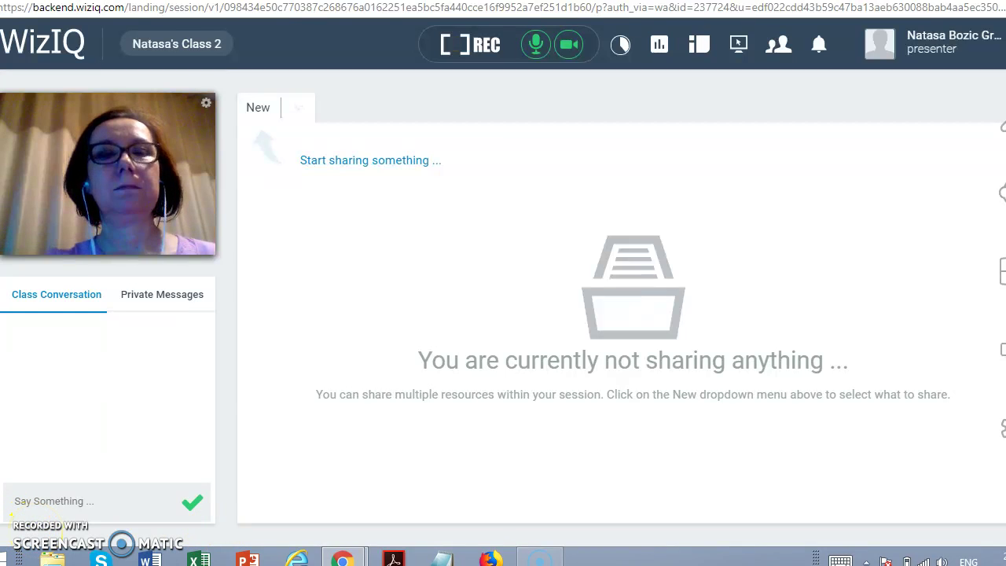
{"action": "left_click", "coordinate": [298, 108]}
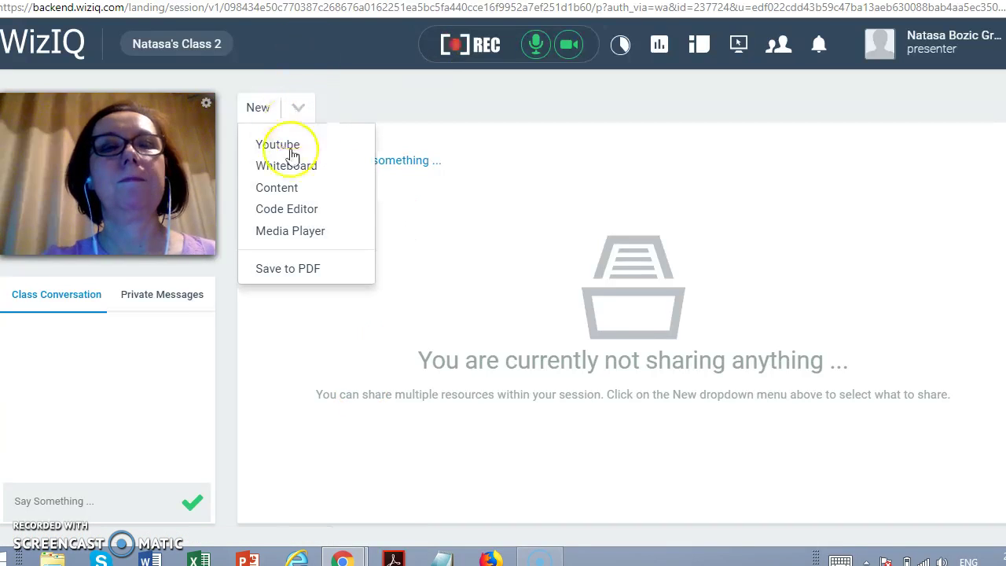
{"action": "left_click", "coordinate": [264, 235]}
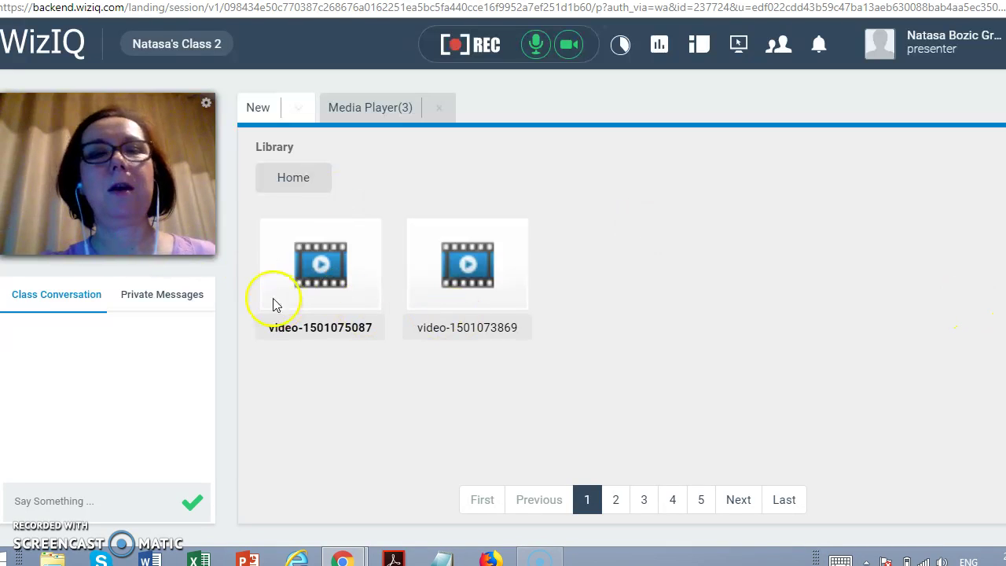
{"action": "left_click", "coordinate": [305, 277]}
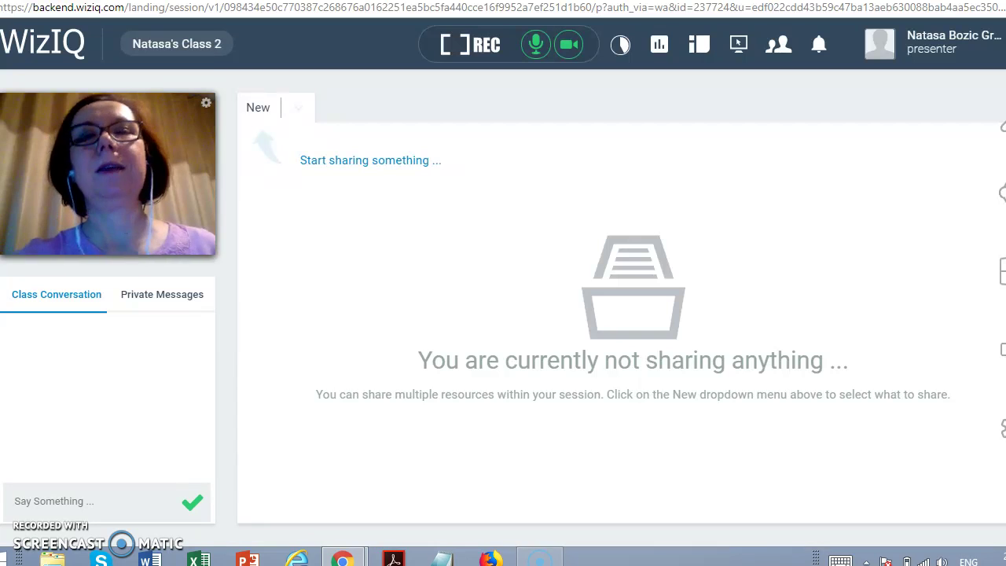
Step: Extend the class session by 30 minutes and close the session timing information
{"action": "left_click", "coordinate": [614, 47]}
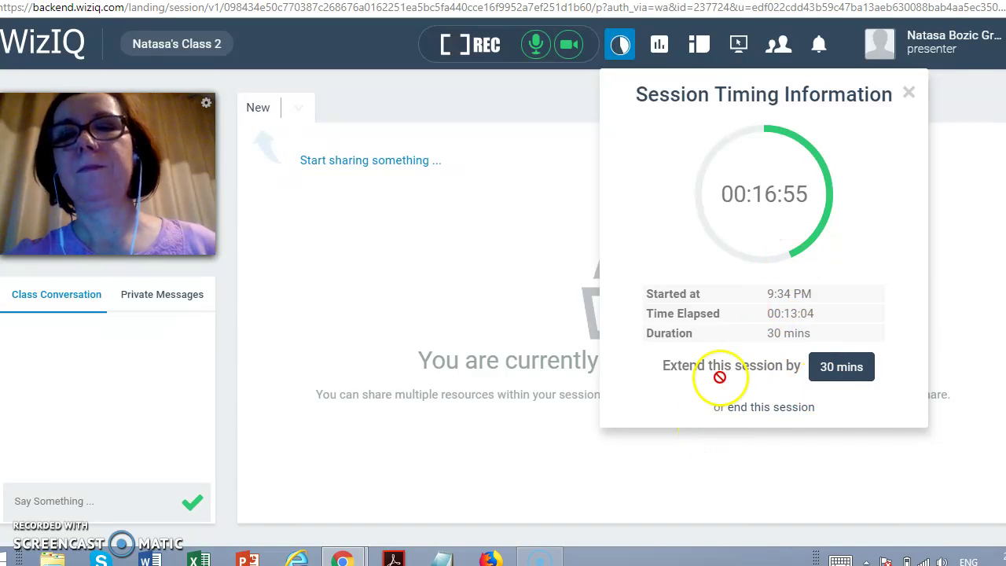
{"action": "left_click", "coordinate": [614, 49]}
{"action": "left_click", "coordinate": [615, 49]}
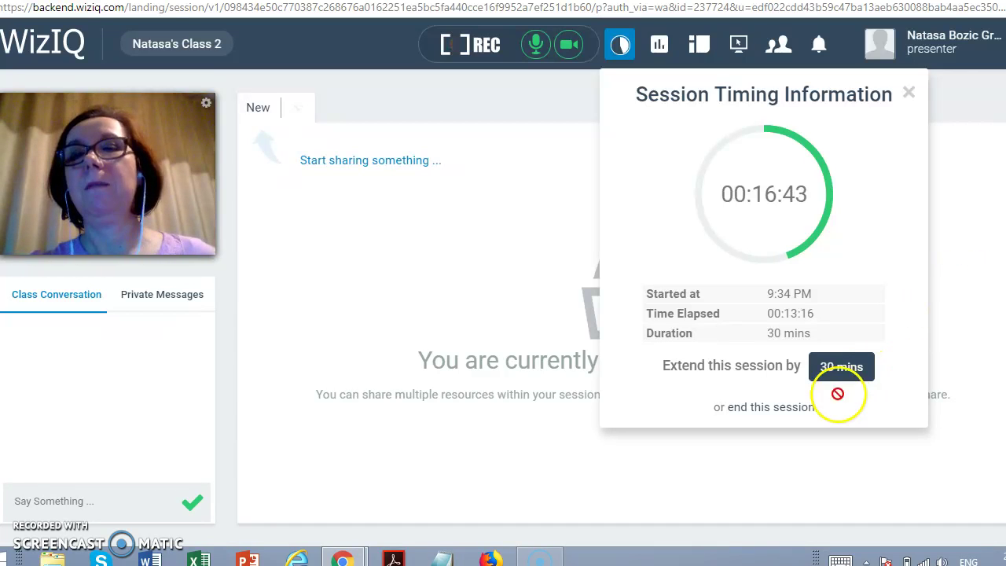
{"action": "left_click", "coordinate": [841, 366]}
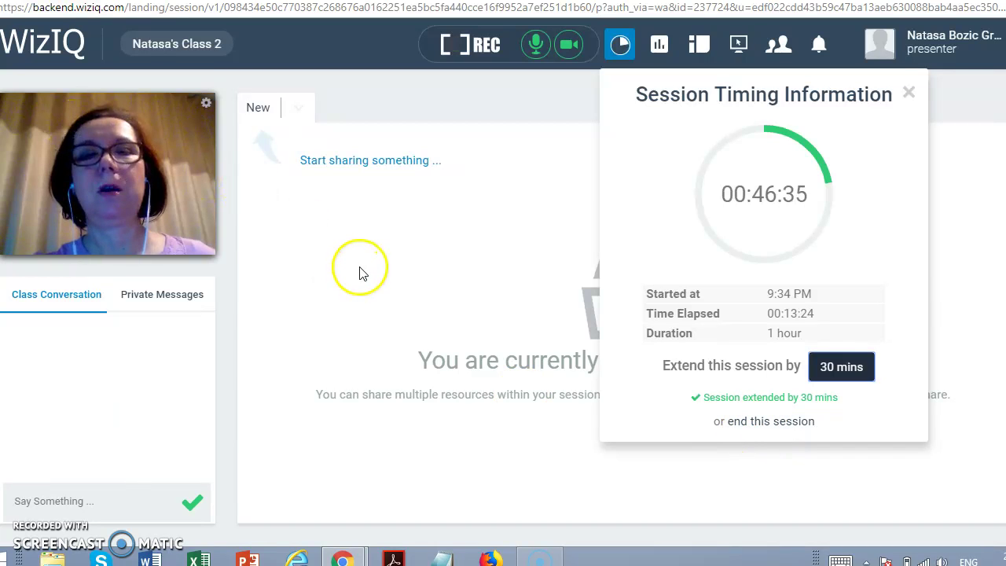
{"action": "left_click", "coordinate": [908, 92]}
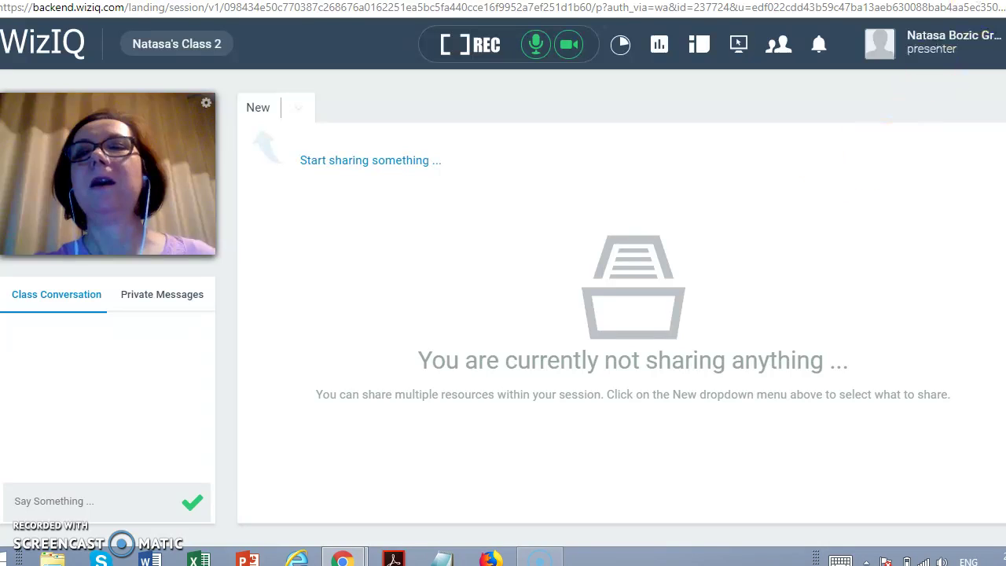
{"action": "left_click", "coordinate": [977, 0]}
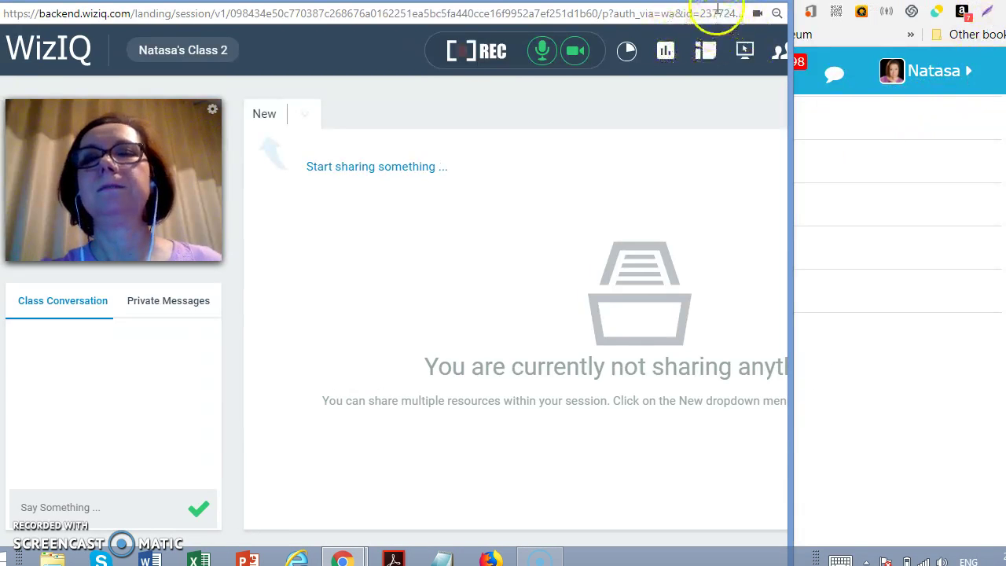
{"action": "left_click", "coordinate": [745, 0]}
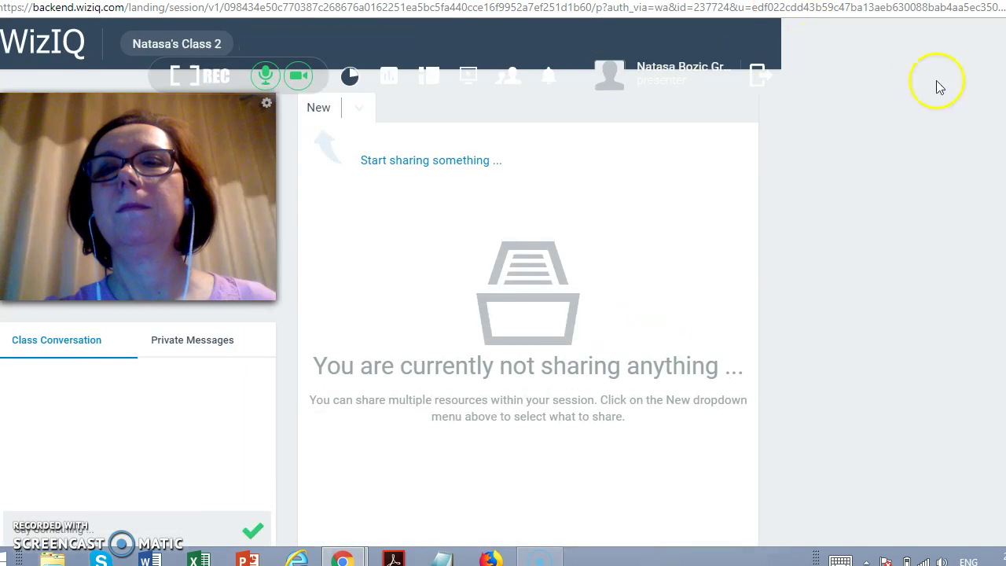
Step: Restore the classroom window to its smaller size, sign out of the live class, and close the class-ended window
{"action": "left_click", "coordinate": [983, 0]}
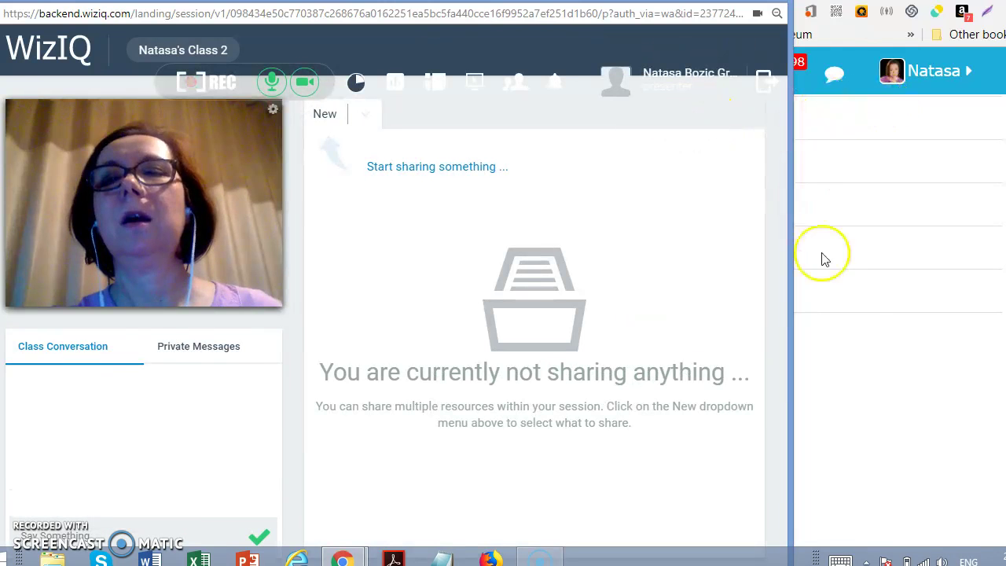
{"action": "left_click", "coordinate": [767, 83]}
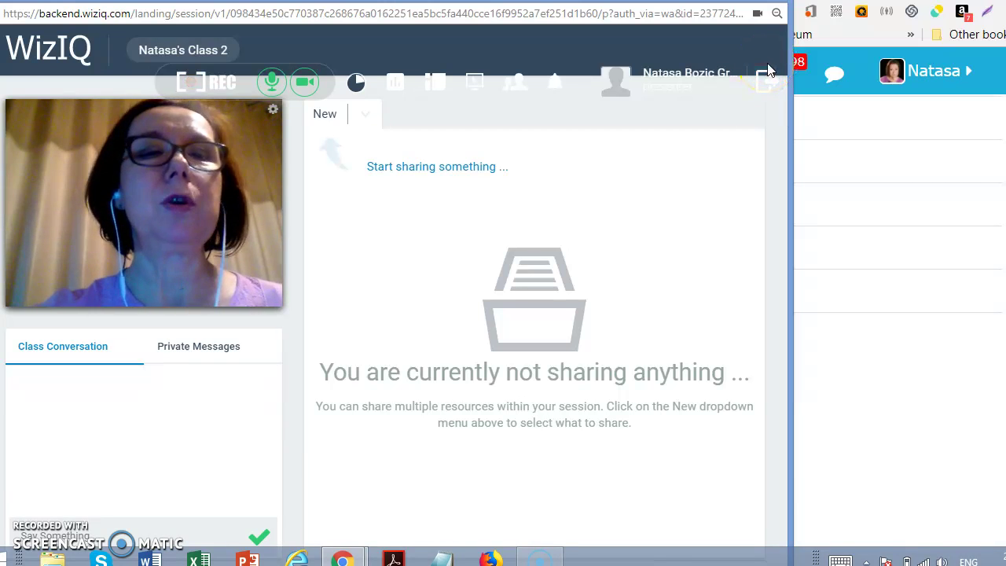
{"action": "left_click", "coordinate": [744, 82]}
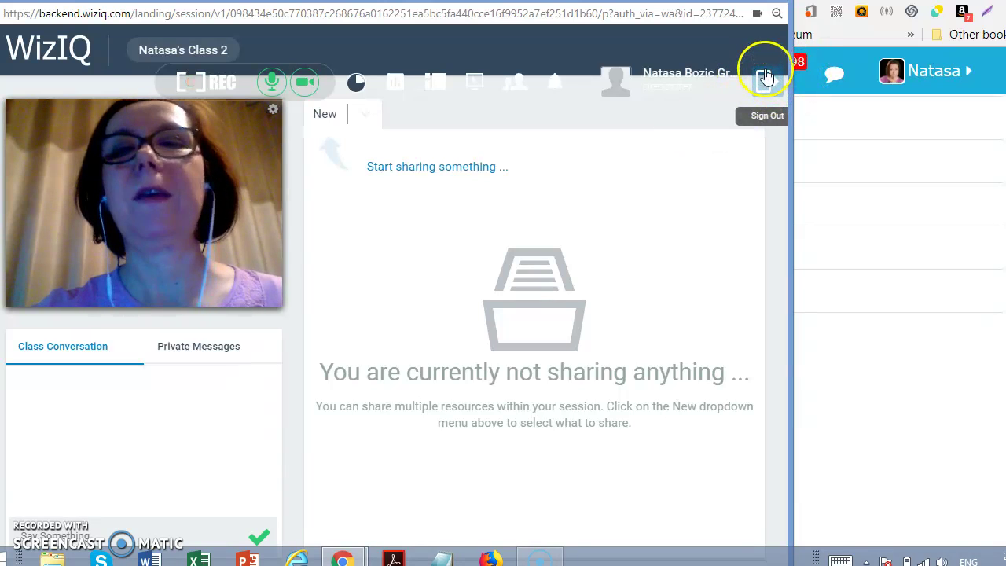
{"action": "left_click", "coordinate": [766, 77]}
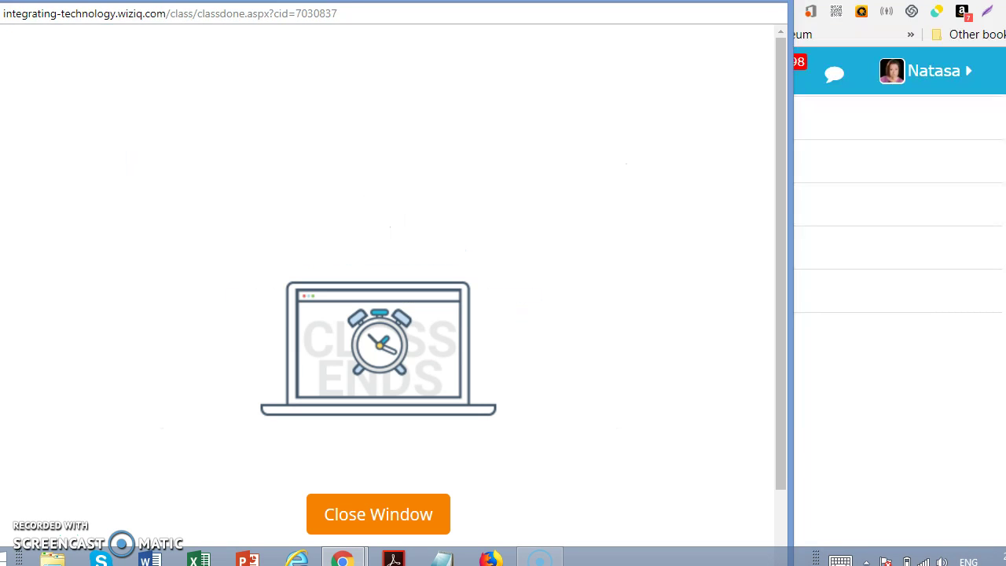
{"action": "left_click", "coordinate": [377, 516]}
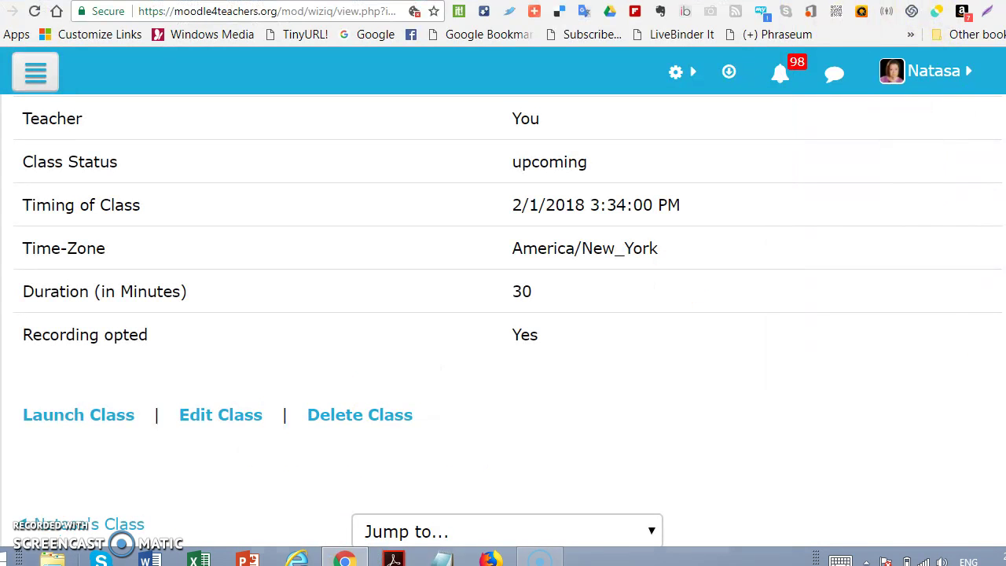
Step: Relaunch the same class from its Moodle class page and maximize the virtual classroom window
{"action": "scroll", "coordinate": [317, 326], "scroll_direction": "up", "scroll_amount": 4}
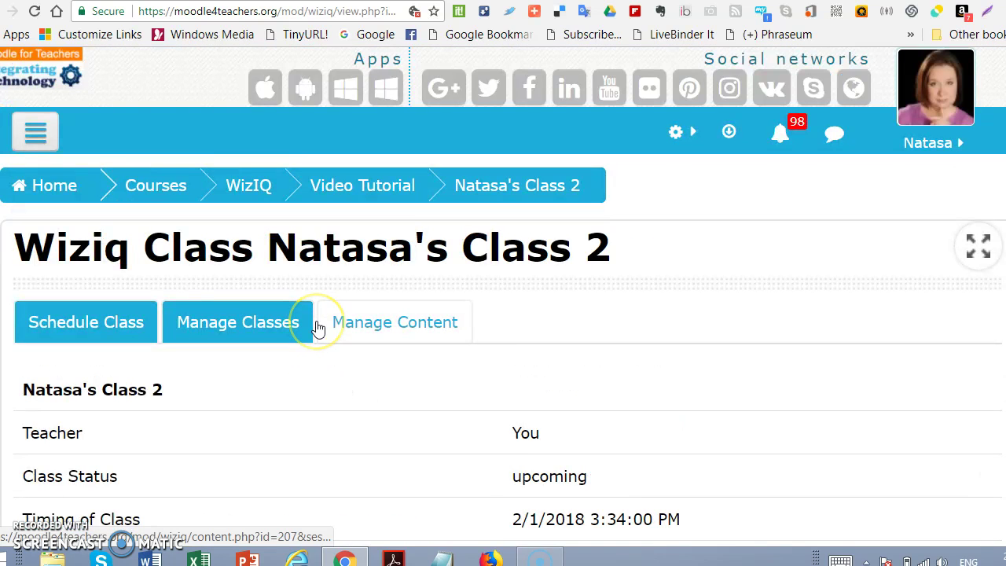
{"action": "scroll", "coordinate": [317, 328], "scroll_direction": "down", "scroll_amount": 5}
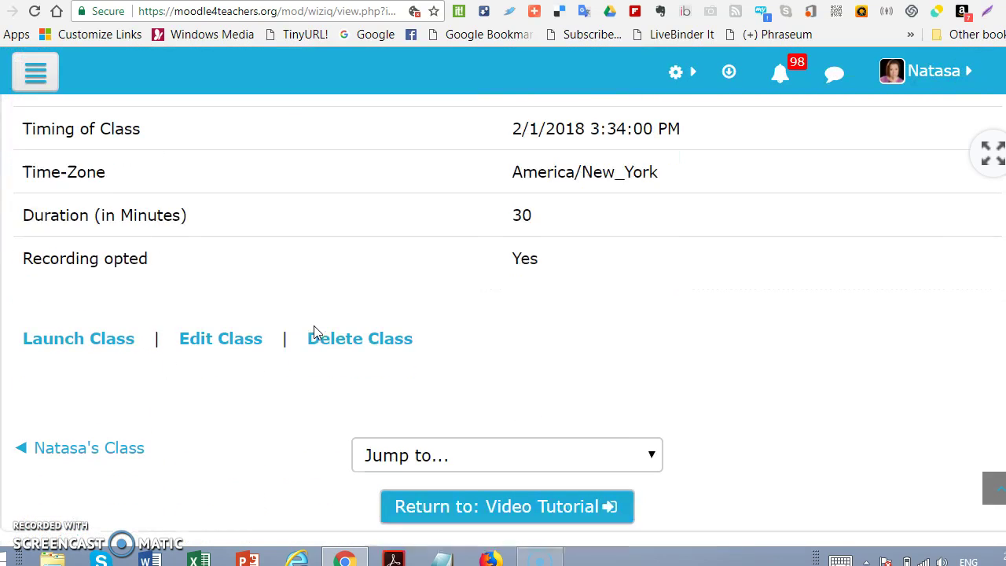
{"action": "left_click", "coordinate": [69, 337]}
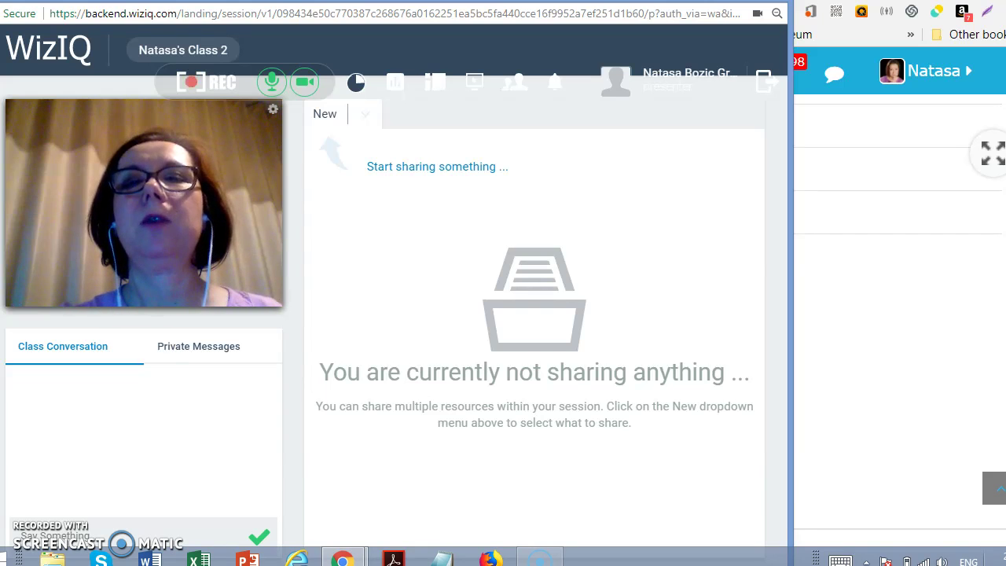
{"action": "key", "text": "super+Up"}
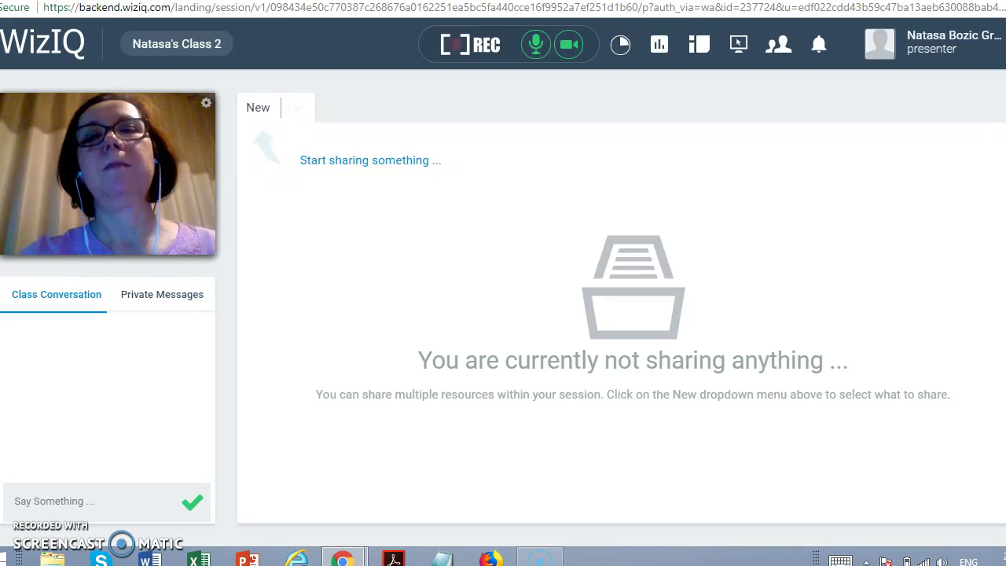
Step: End the class session from the session timing information and confirm removing all attendees
{"action": "left_click", "coordinate": [621, 48]}
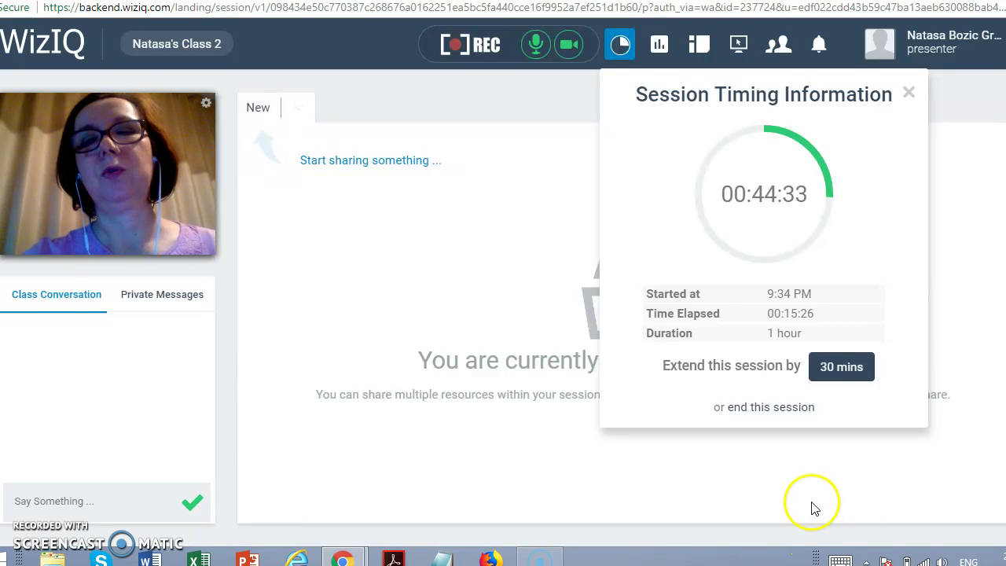
{"action": "left_click", "coordinate": [737, 410]}
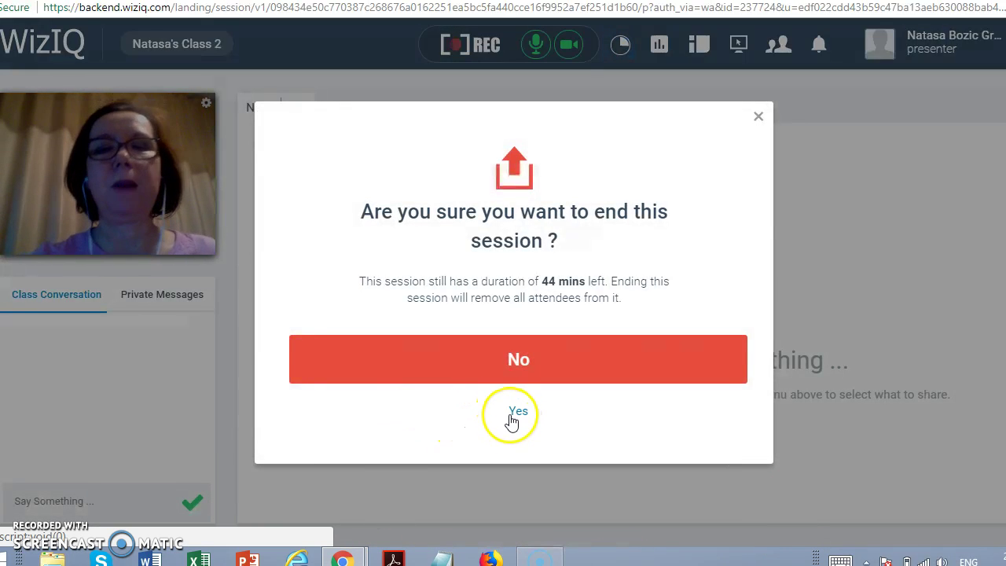
{"action": "left_click", "coordinate": [511, 415]}
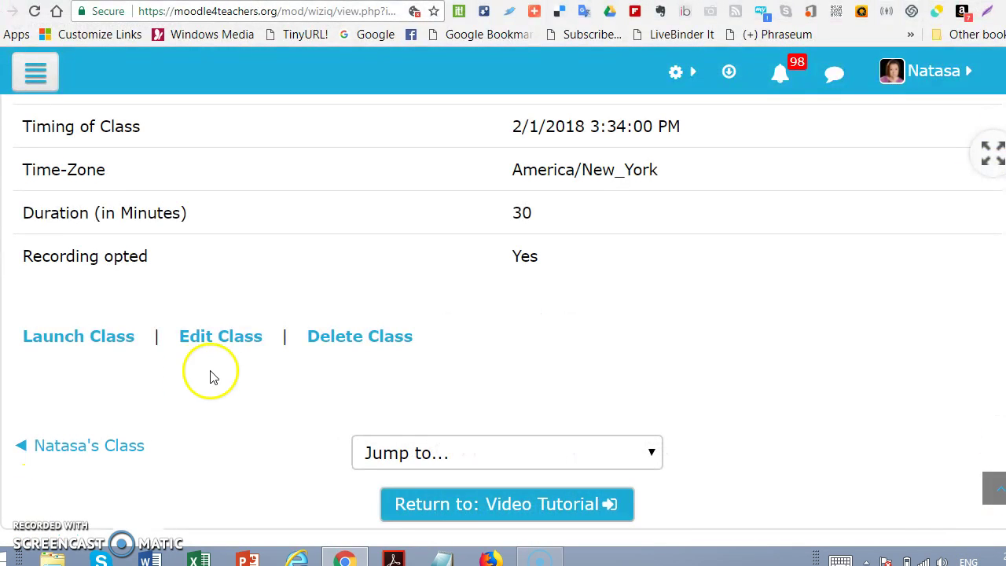
Step: Try to launch the ended class again from its Moodle page, and close the window that opens
{"action": "scroll", "coordinate": [254, 369], "scroll_direction": "up", "scroll_amount": 2}
{"action": "scroll", "coordinate": [248, 376], "scroll_direction": "down", "scroll_amount": 1}
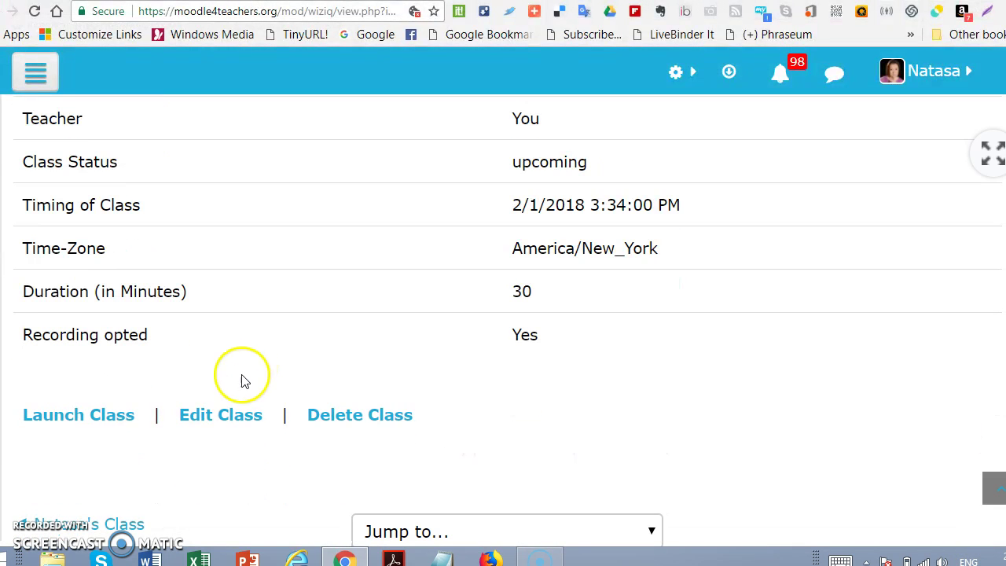
{"action": "left_click", "coordinate": [81, 417]}
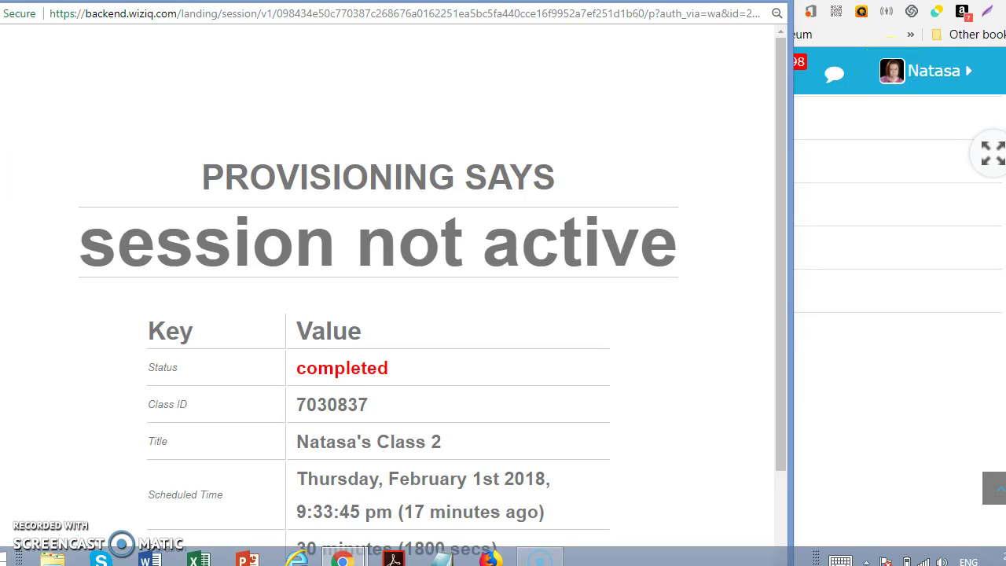
{"action": "left_click", "coordinate": [770, 2]}
Step: Return to the Try out WizIQ course page and locate the two class entries under the video tutorial submission area
{"action": "scroll", "coordinate": [462, 143], "scroll_direction": "up", "scroll_amount": 3}
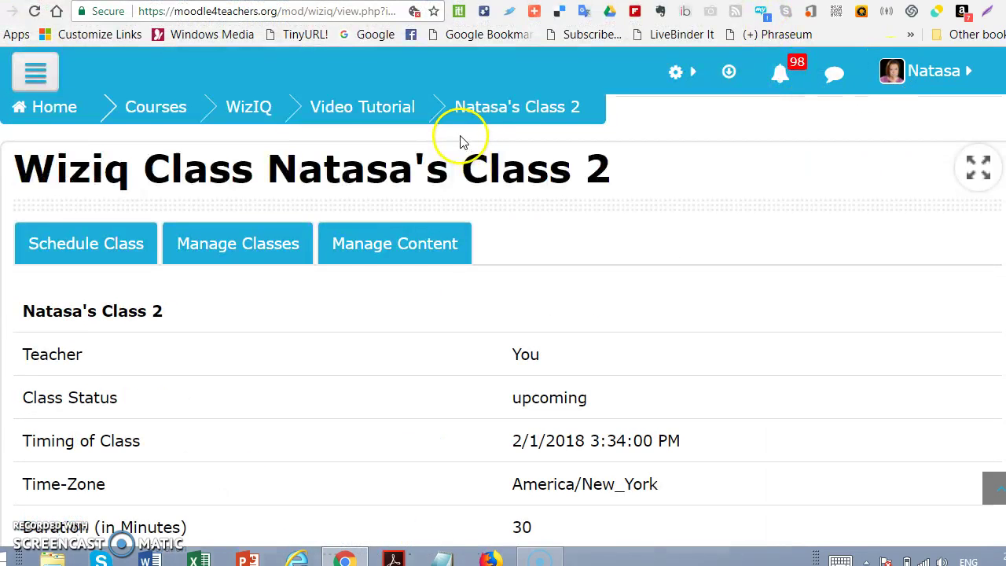
{"action": "scroll", "coordinate": [462, 140], "scroll_direction": "up", "scroll_amount": 1}
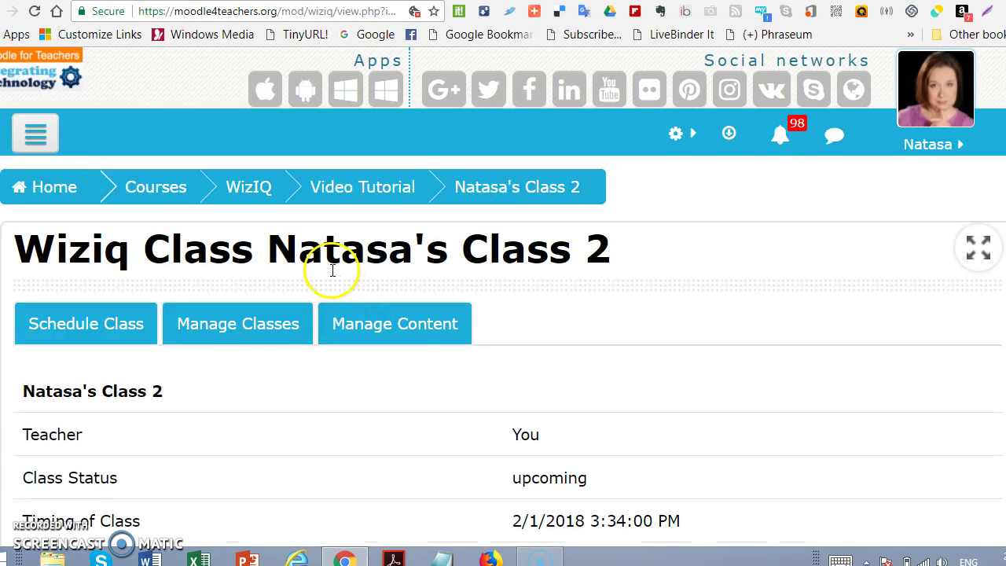
{"action": "scroll", "coordinate": [391, 225], "scroll_direction": "down", "scroll_amount": 1}
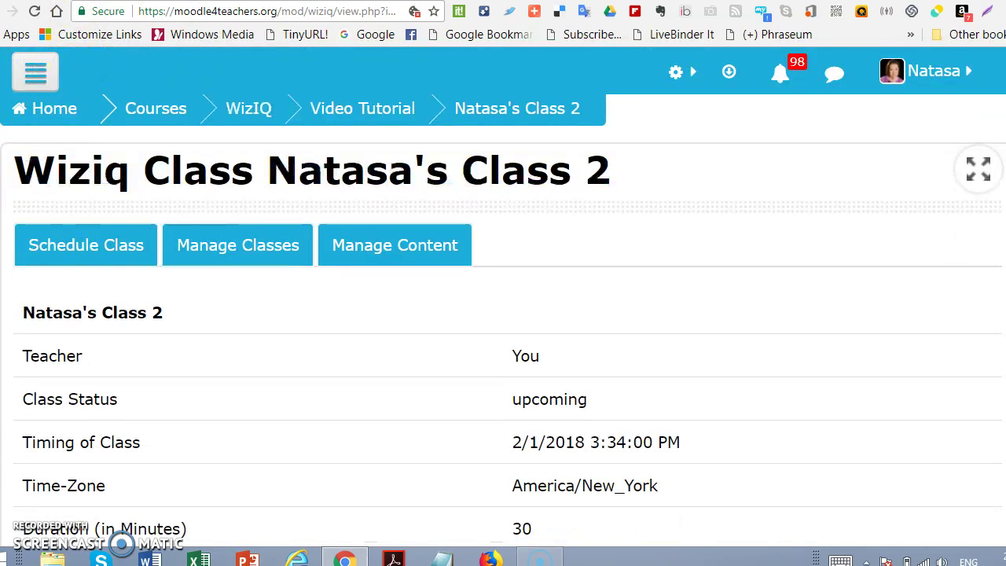
{"action": "key", "text": "ctrl+Tab"}
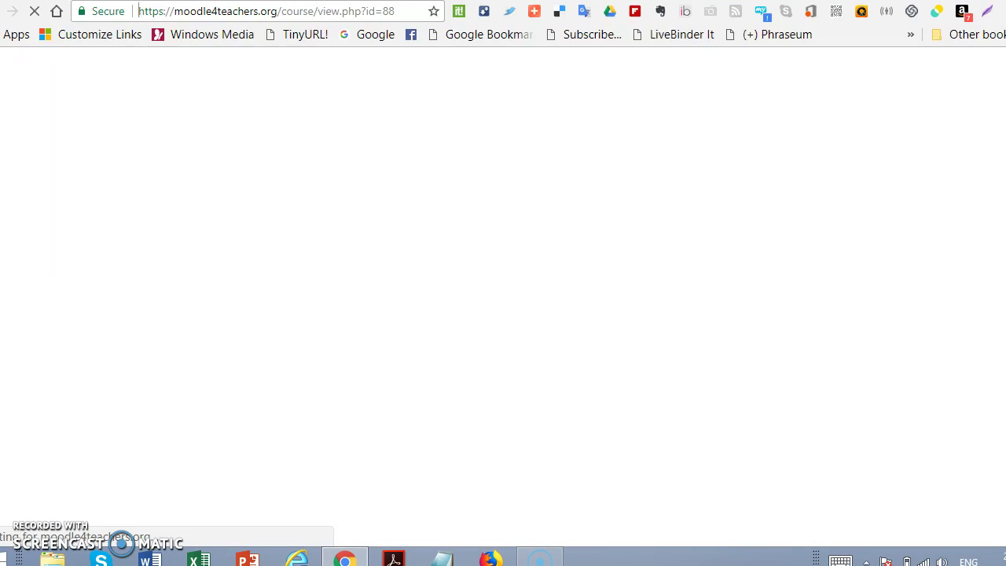
{"action": "left_click", "coordinate": [176, 1]}
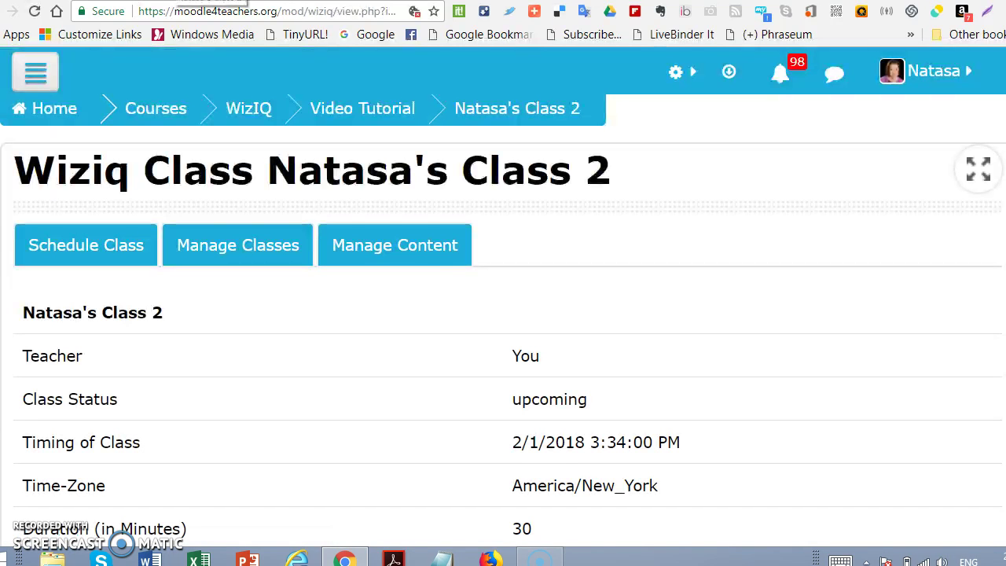
{"action": "left_click", "coordinate": [244, 109]}
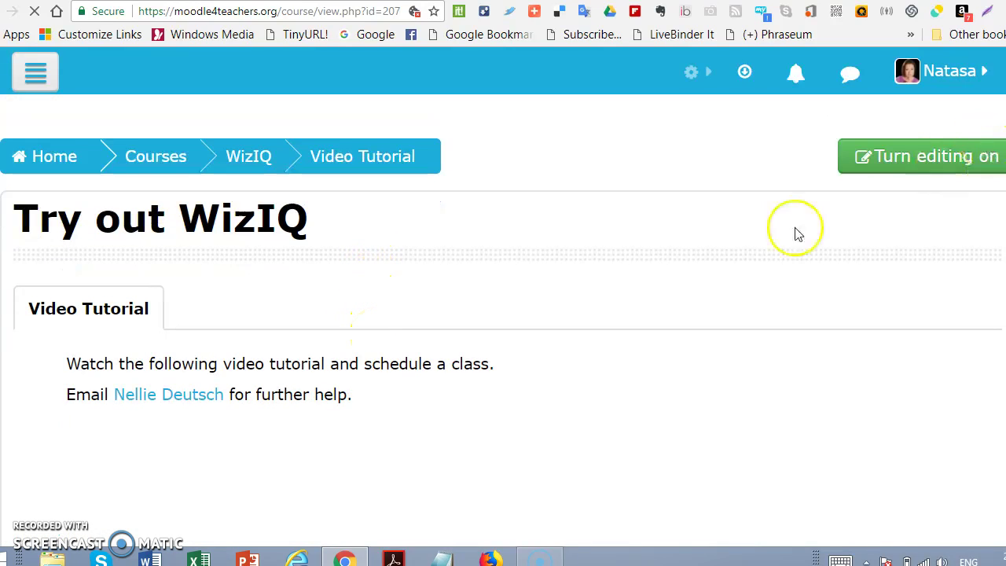
{"action": "scroll", "coordinate": [385, 338], "scroll_direction": "down", "scroll_amount": 10}
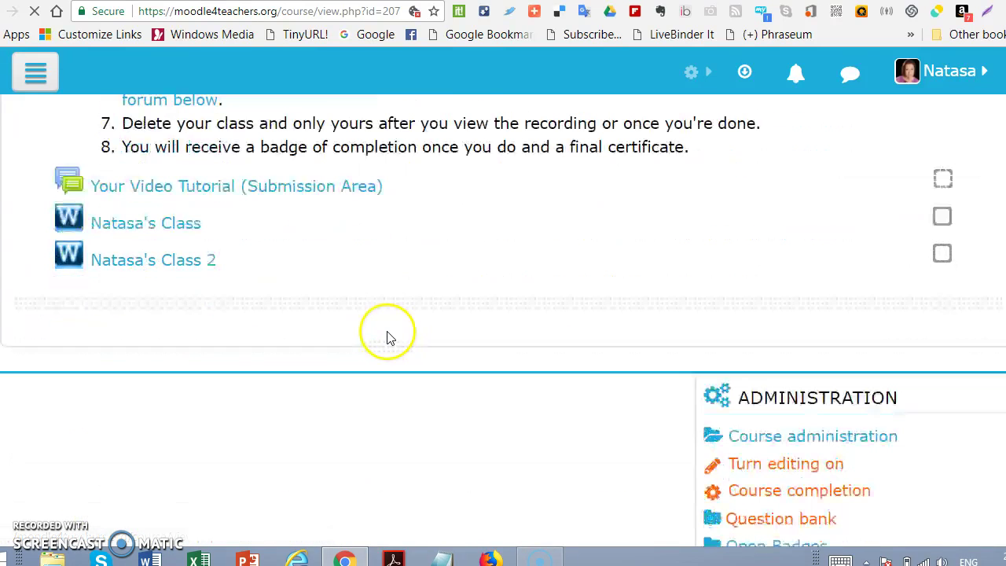
{"action": "left_click", "coordinate": [128, 228]}
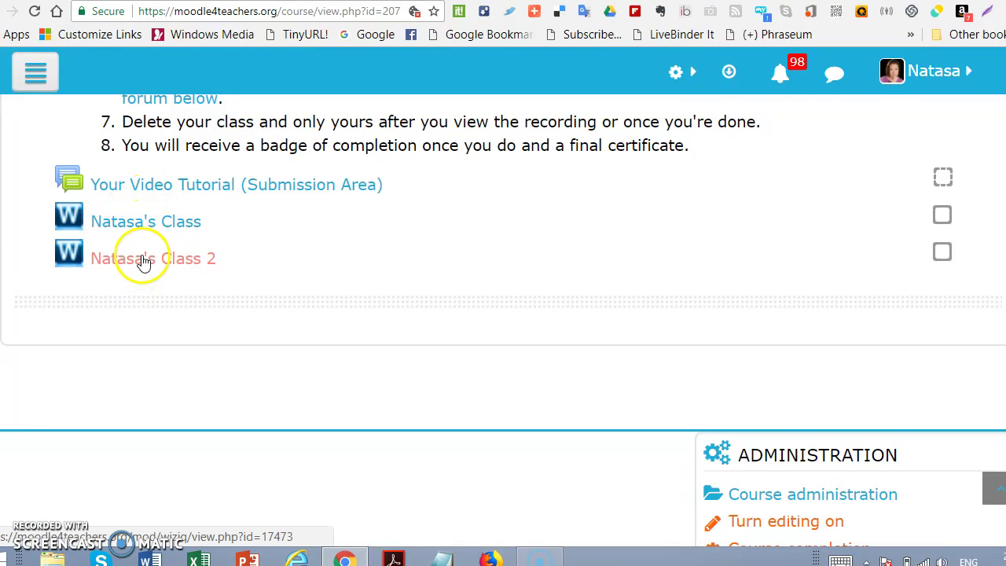
{"action": "left_click", "coordinate": [721, 497]}
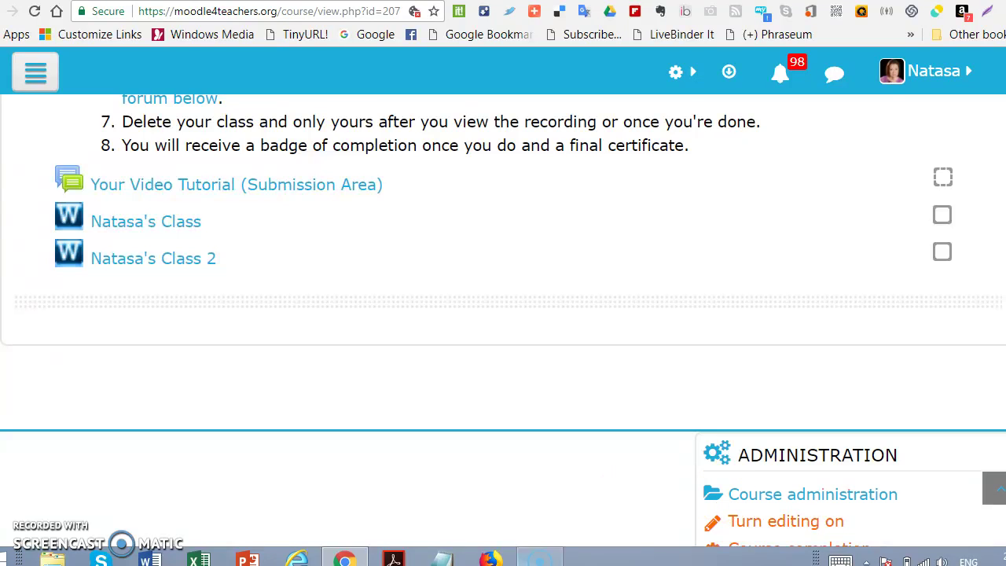